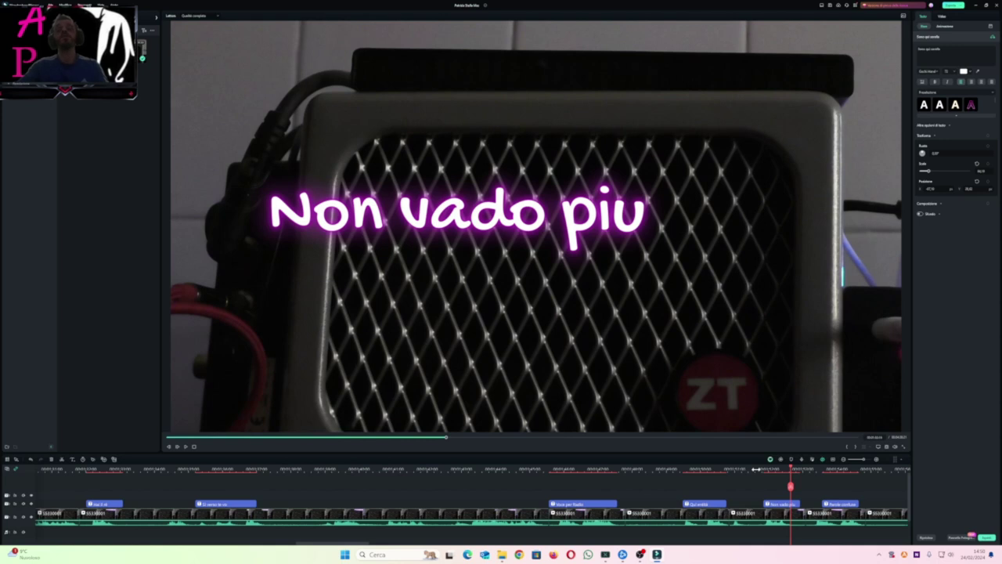
Step: Play the video from the "Non vado piu" title through "Parole confuse" and past "Anima nel mezzo..Si" to check the caption timing
key(space)
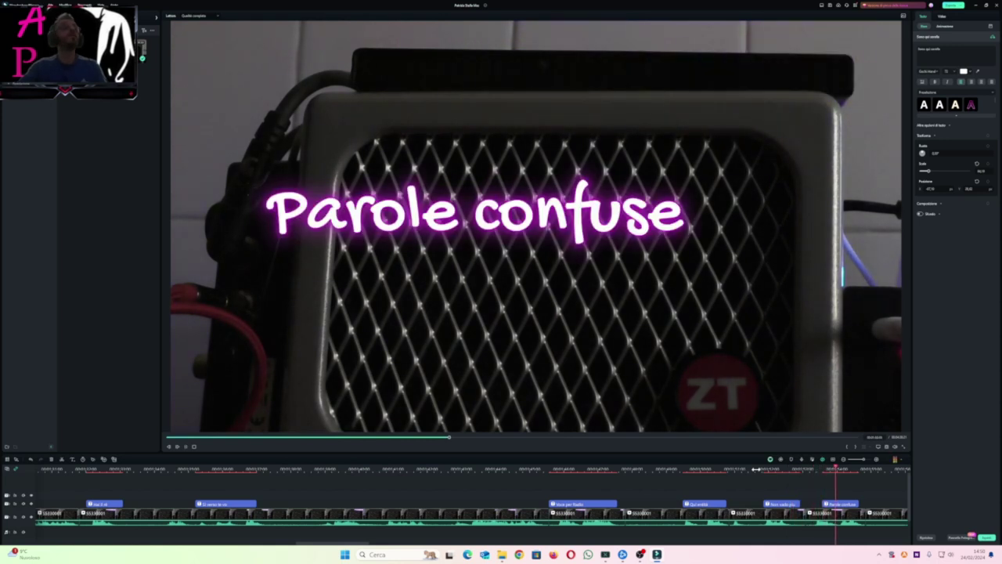
key(space)
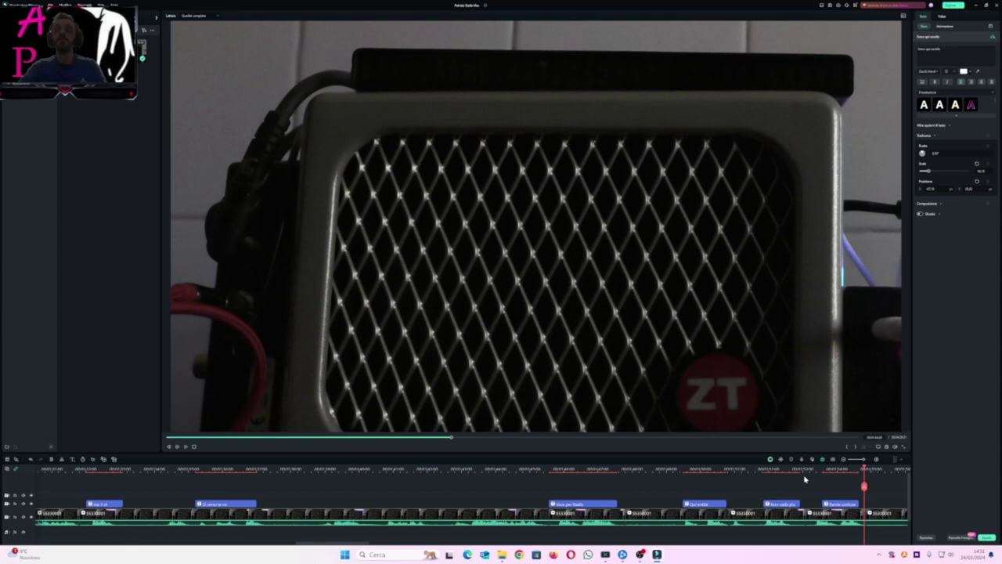
key(Down)
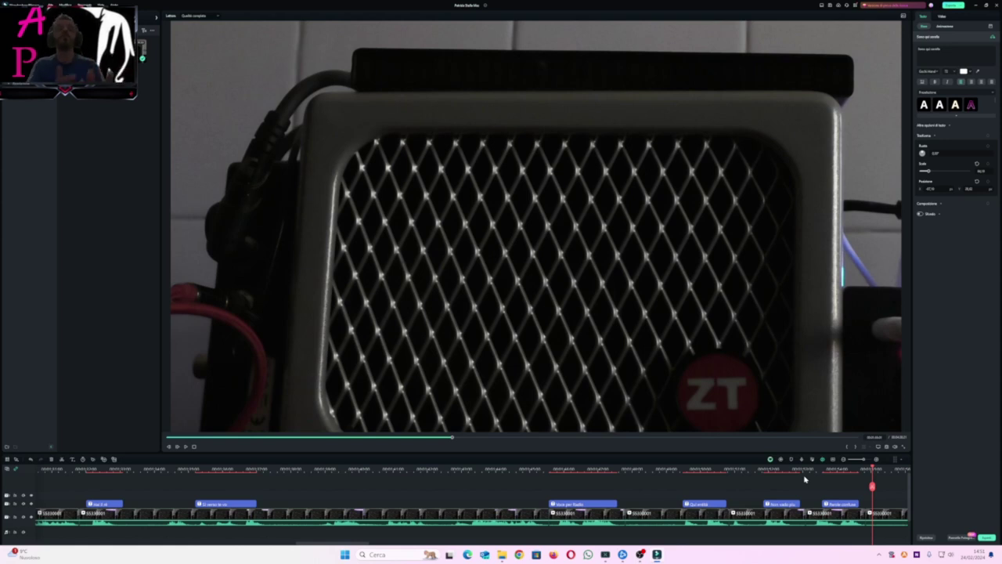
key(space)
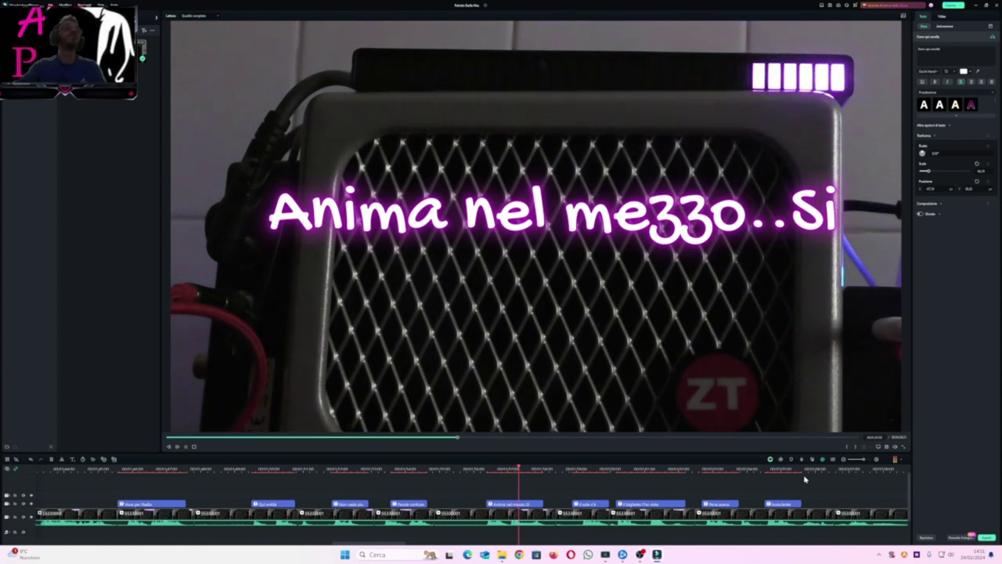
key(space)
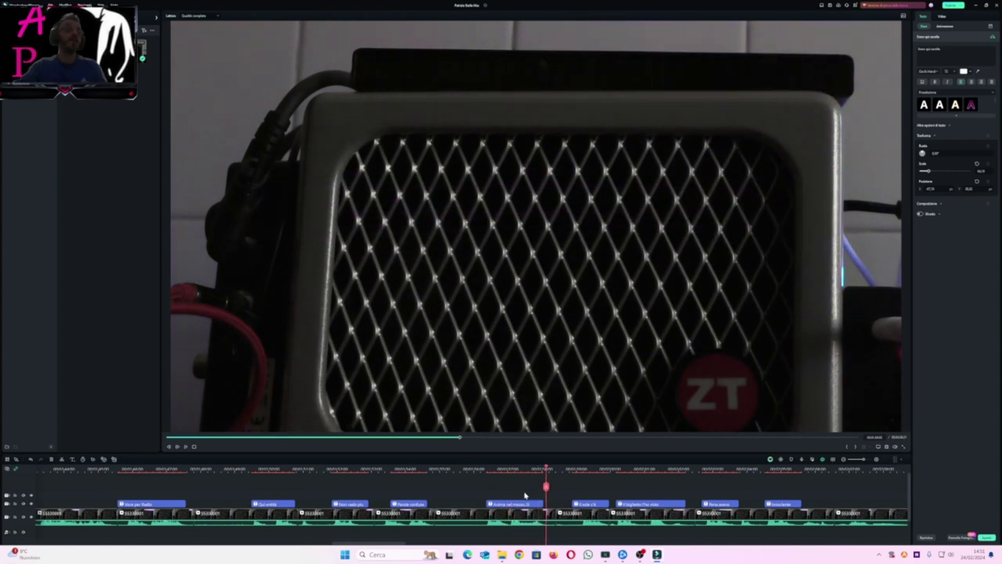
Step: Replay the section from the start of the "Anima nel mezzo..Si" title up to "Il biglietto l'ho visto"
click(486, 470)
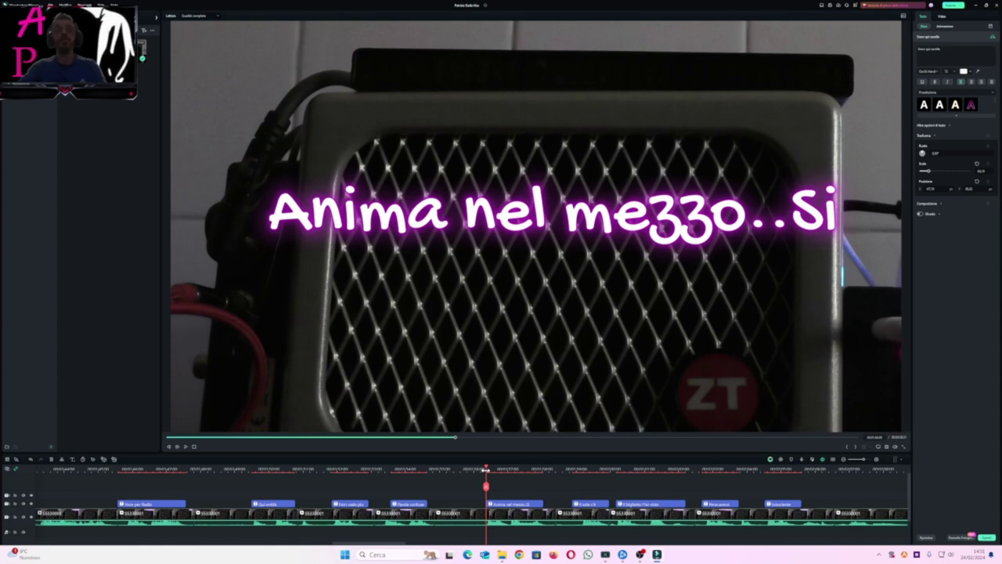
key(space)
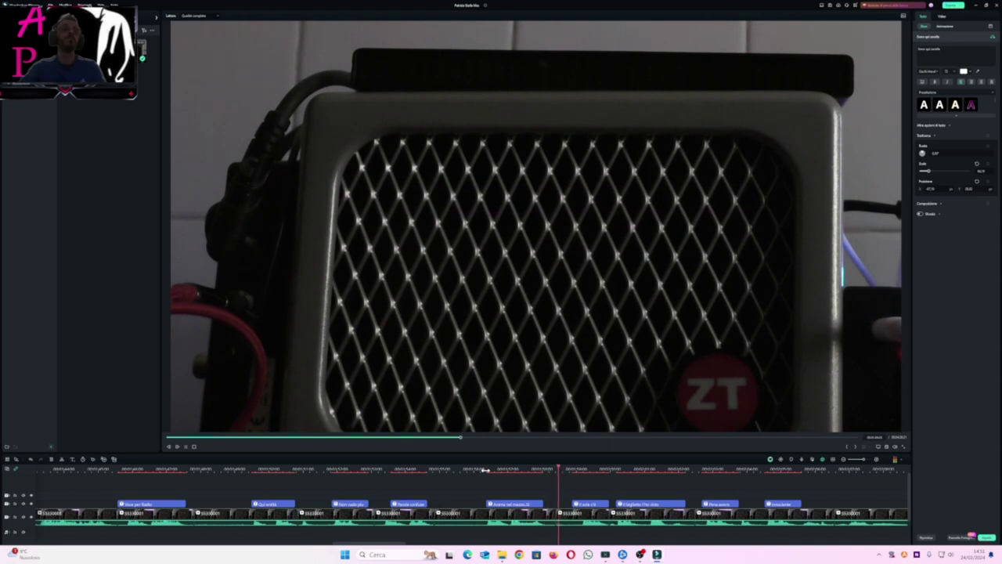
key(space)
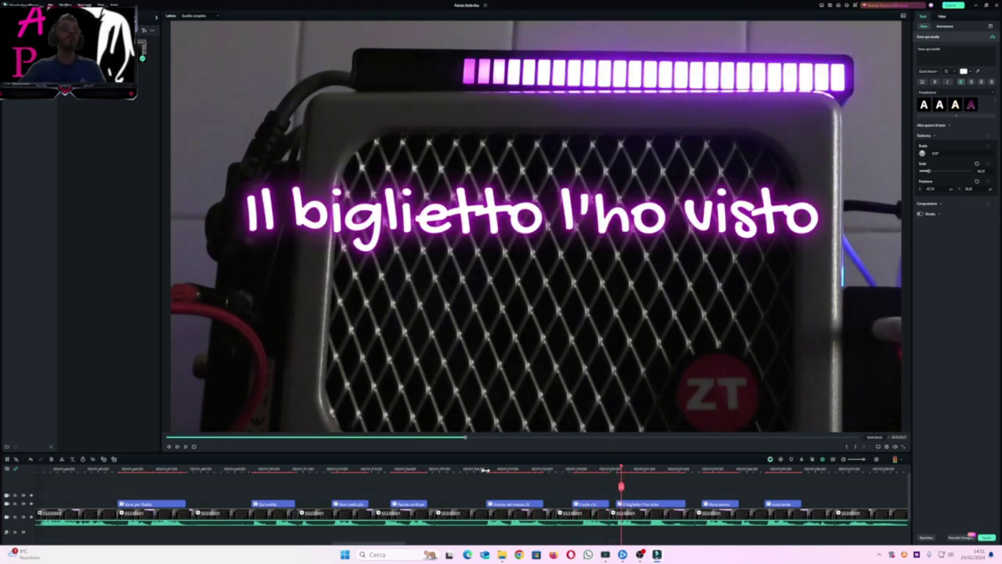
Step: Replay the short title just before "Il biglietto l'ho visto" and continue into that caption
click(571, 472)
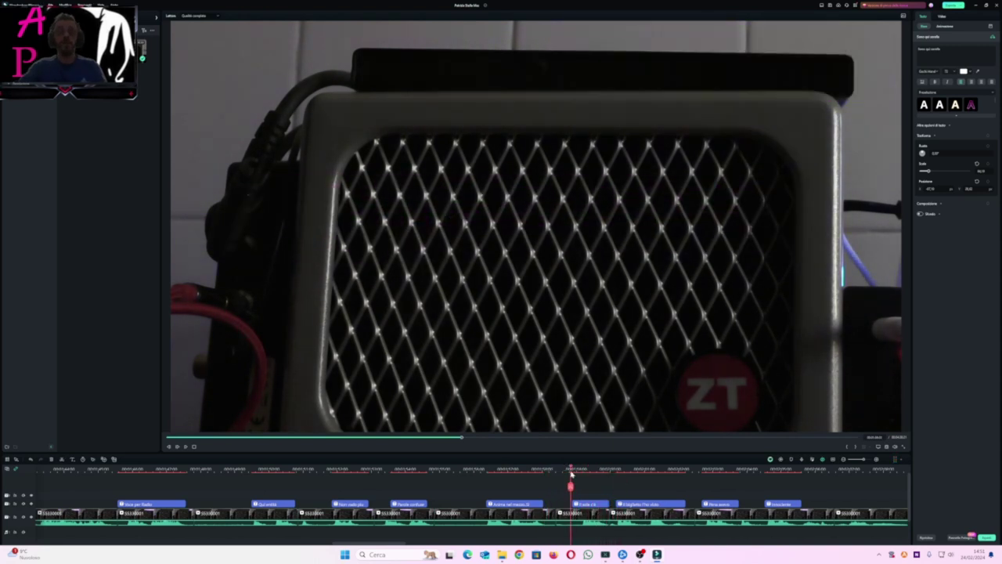
key(space)
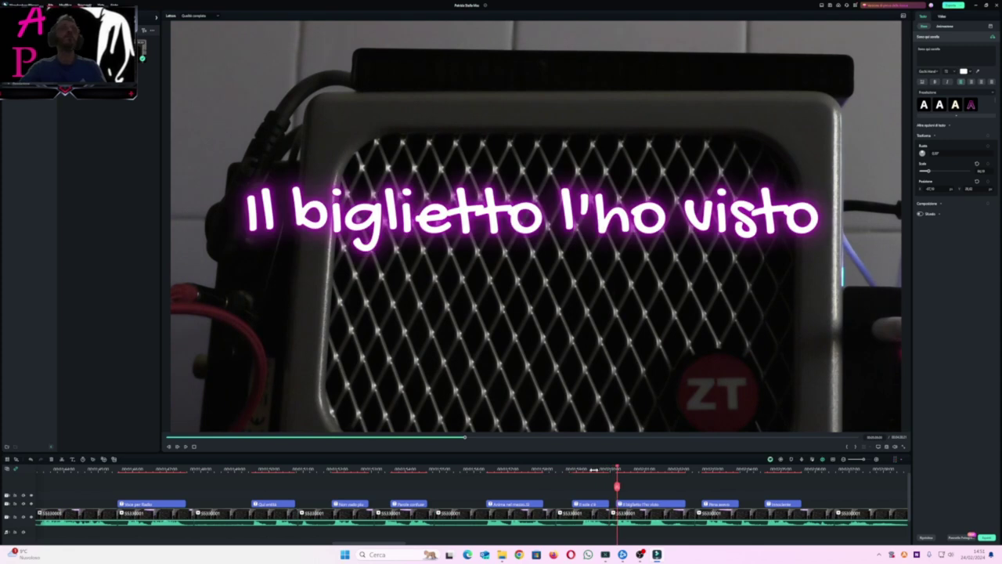
key(space)
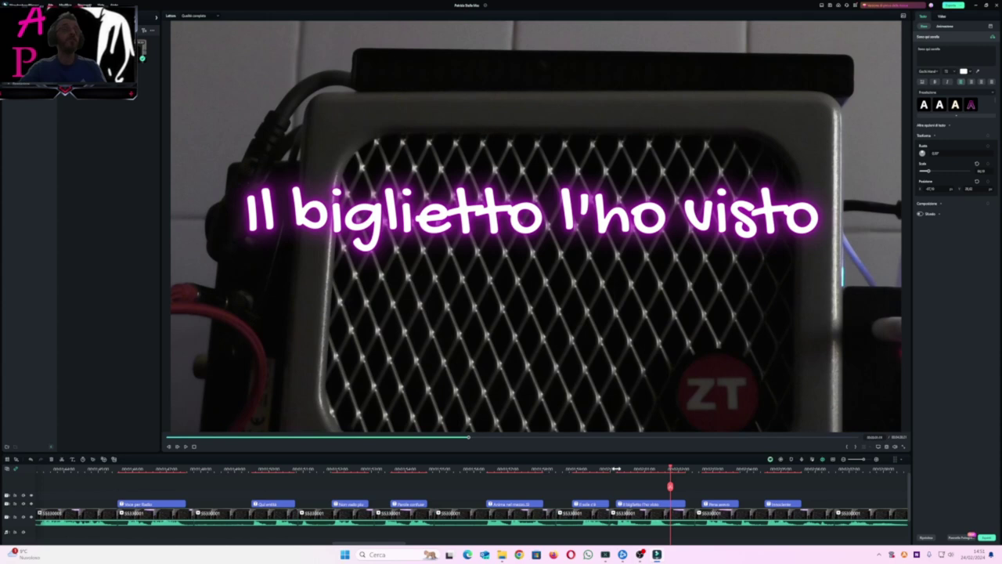
Step: Replay the "Il biglietto l'ho visto" title from its start and continue through "Pena avevo" to "Innociente"
click(616, 468)
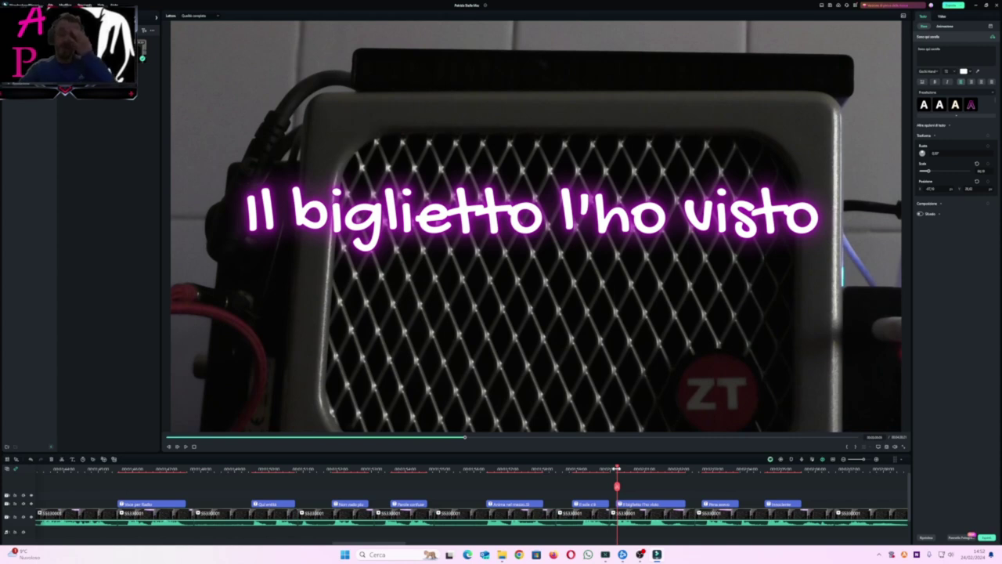
key(space)
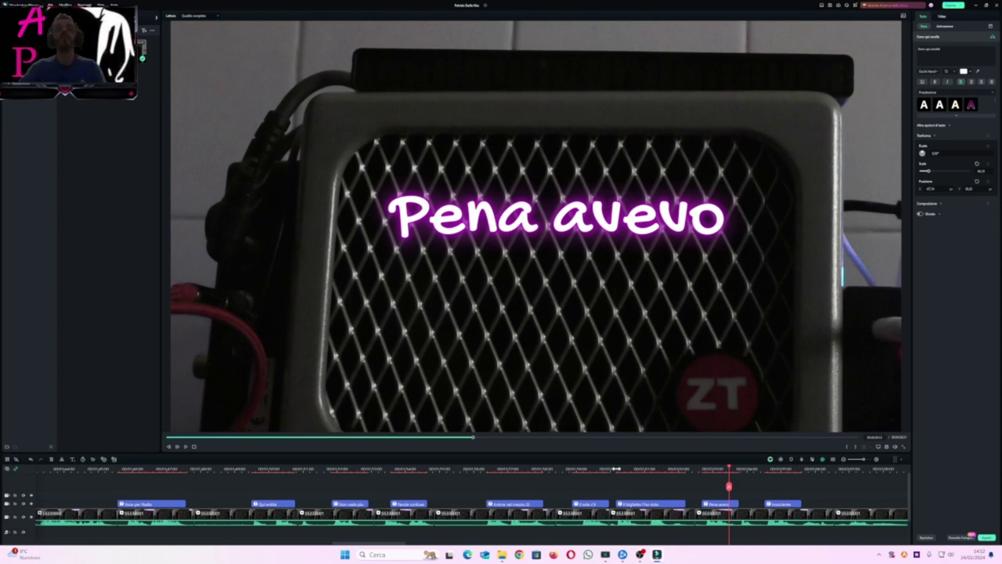
key(space)
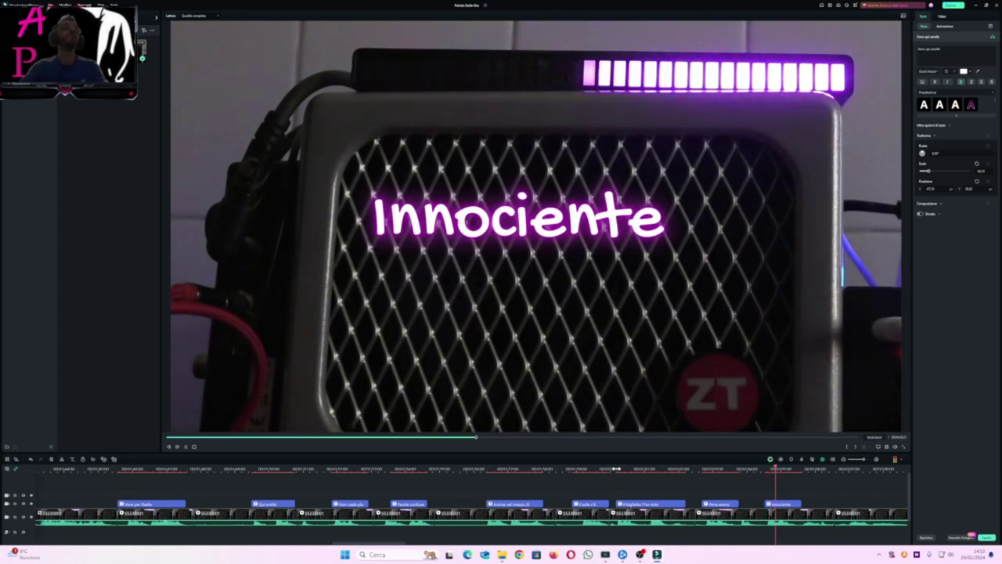
key(space)
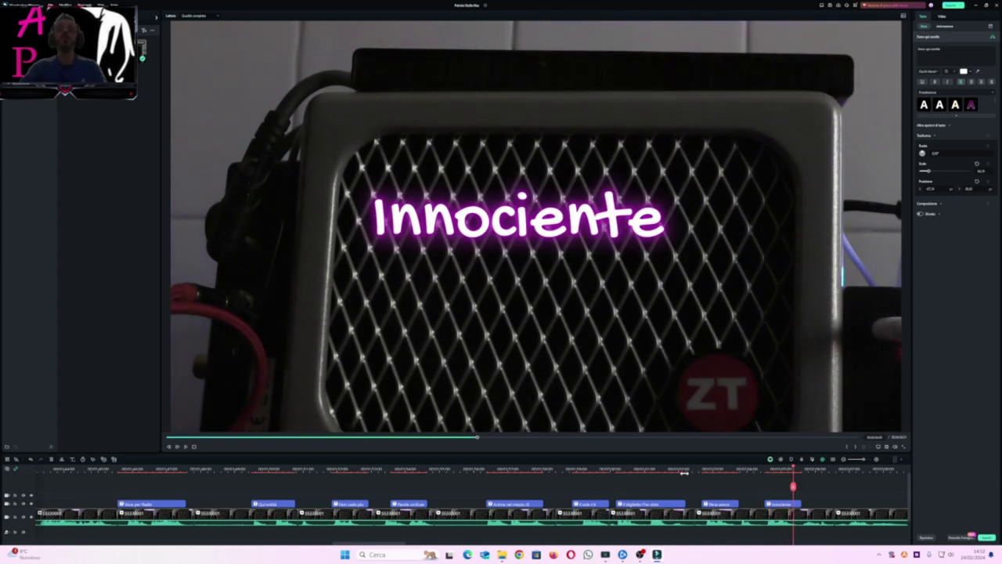
Step: Replay the "Innociente" title from its start and play through the uncaptioned stretch to "Abusa li"
click(761, 471)
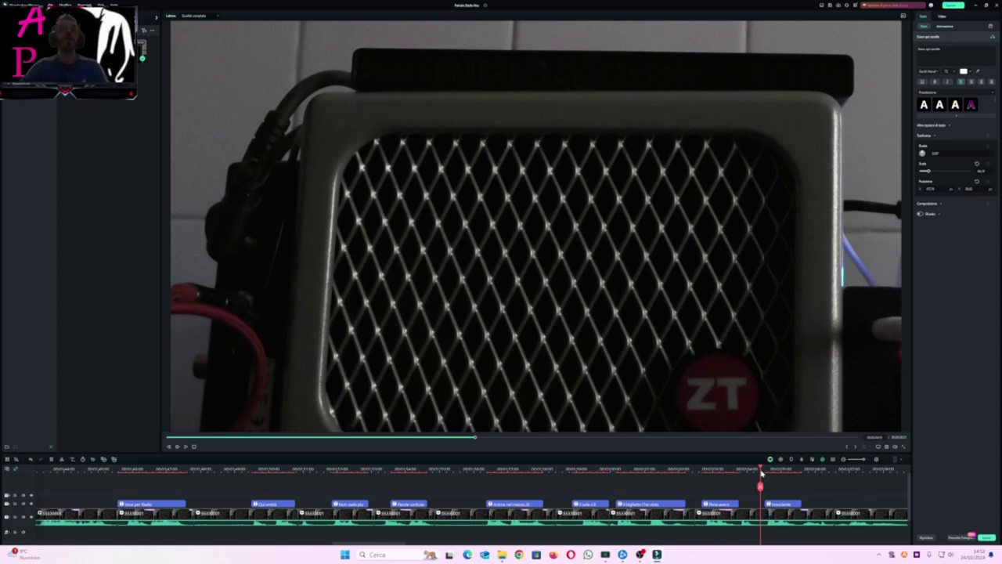
key(space)
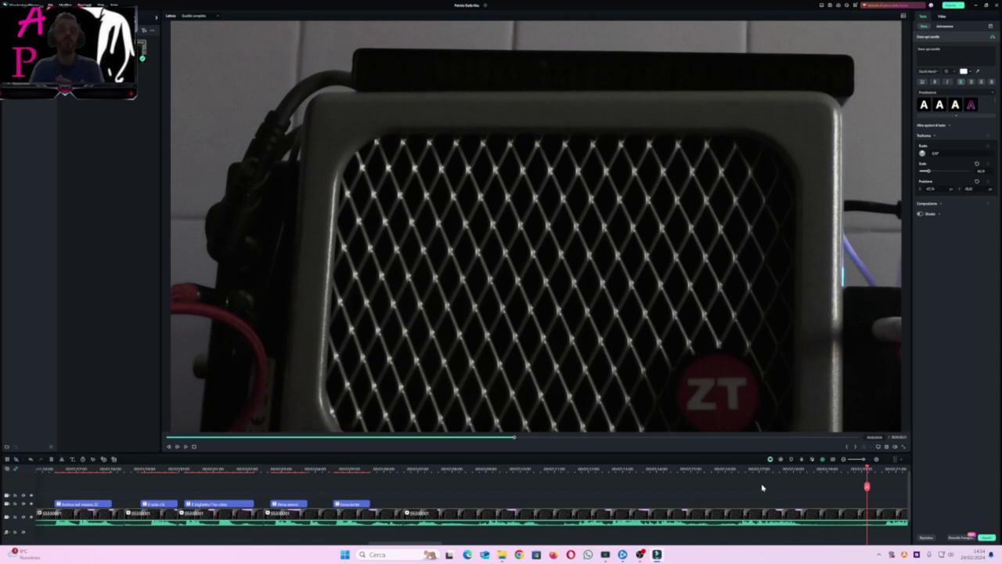
key(space)
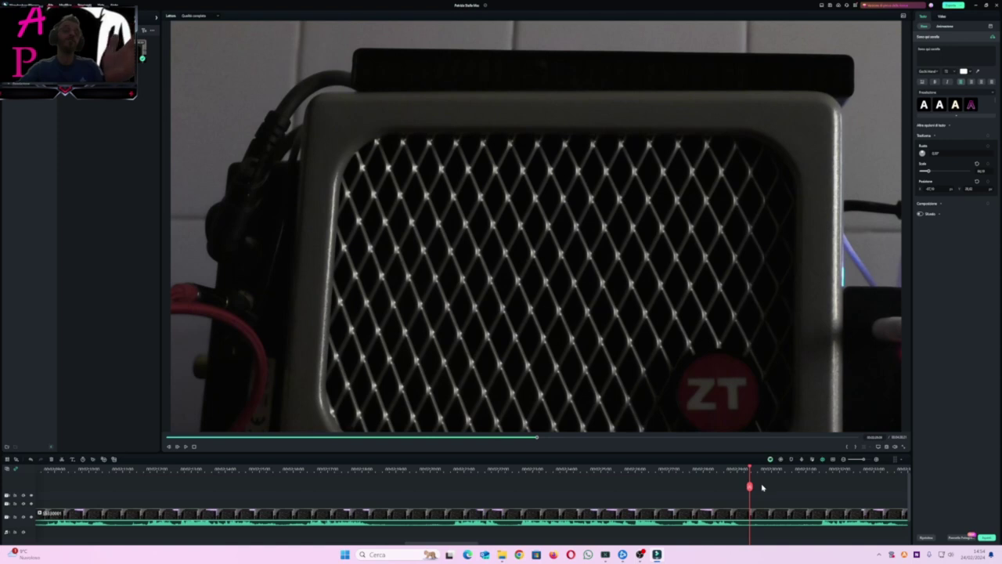
key(space)
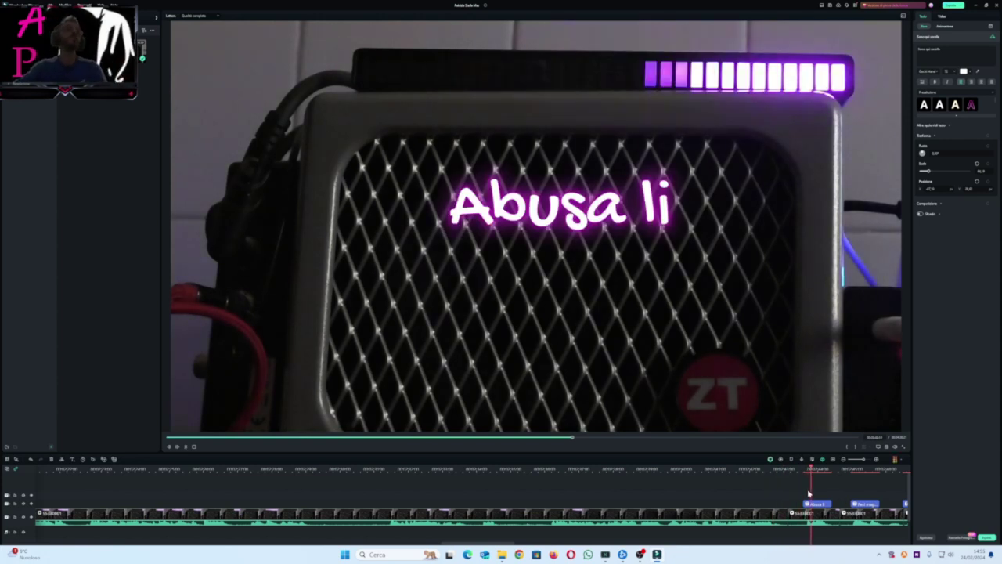
Step: Review the "Abusa li" and "Pesi maggio" titles in playback, continuing up to "Ero io"
click(801, 467)
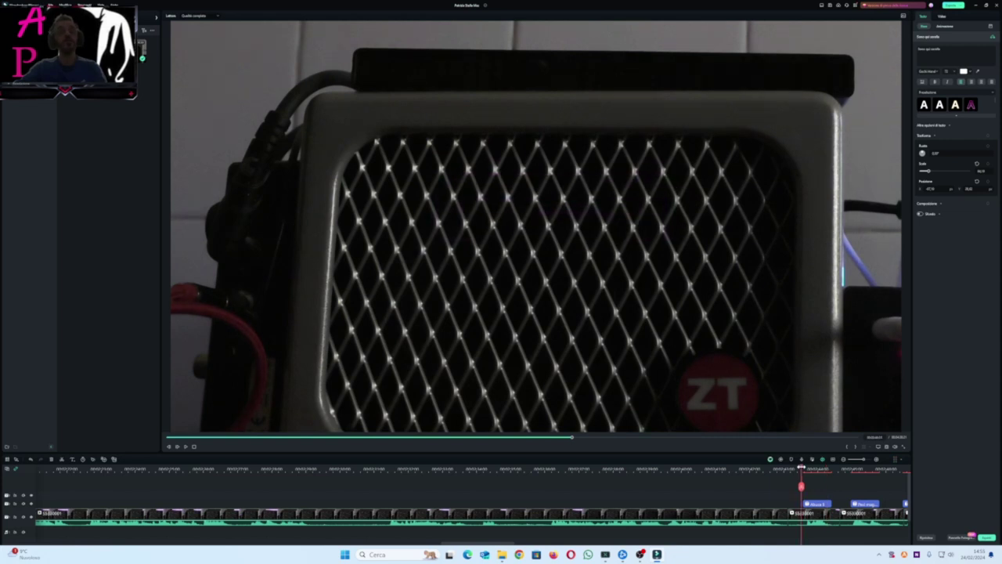
key(space)
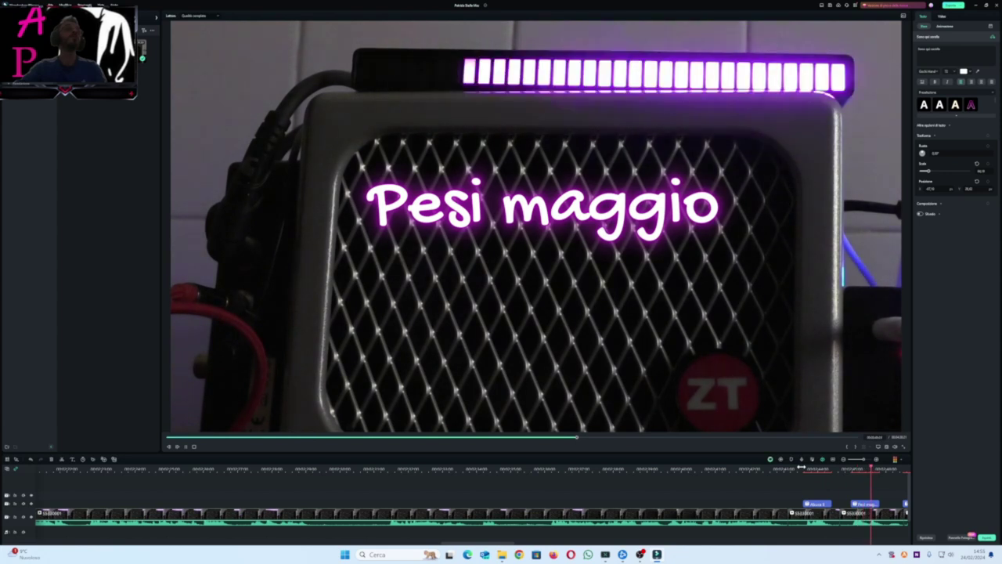
click(841, 468)
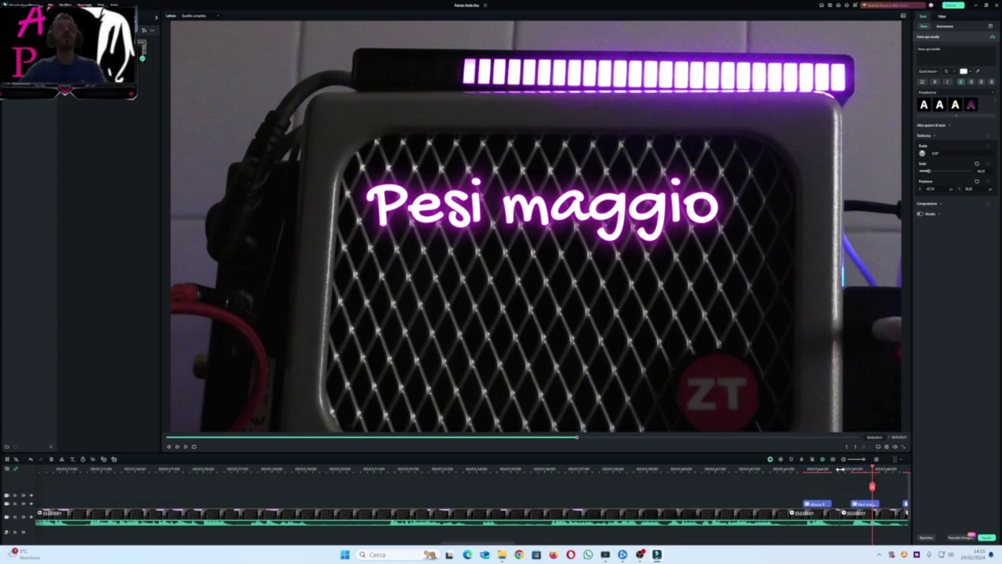
key(space)
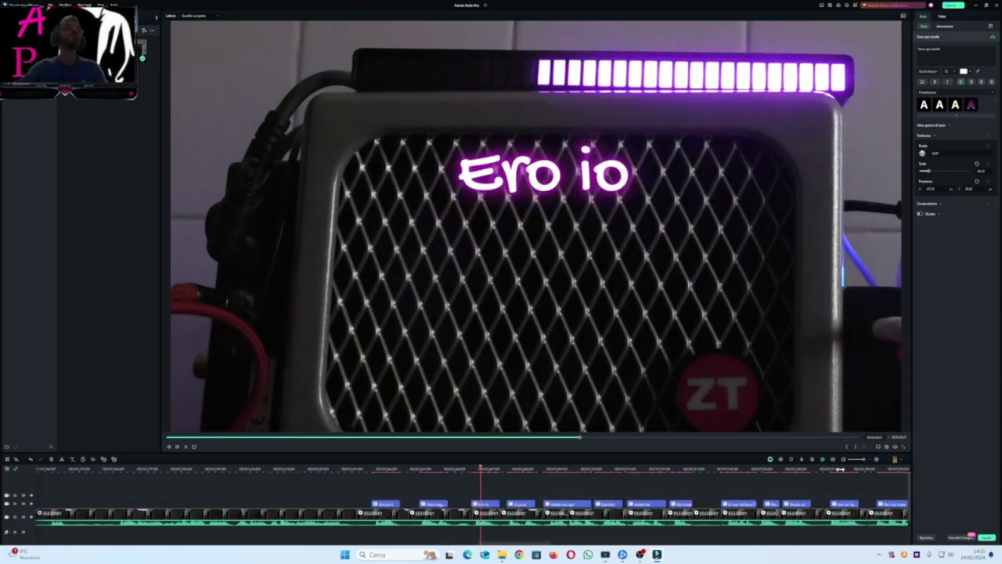
Step: Replay the titles from "Ero io" through "Adela sto qui" and "Adela ha" to check them against the audio
click(470, 468)
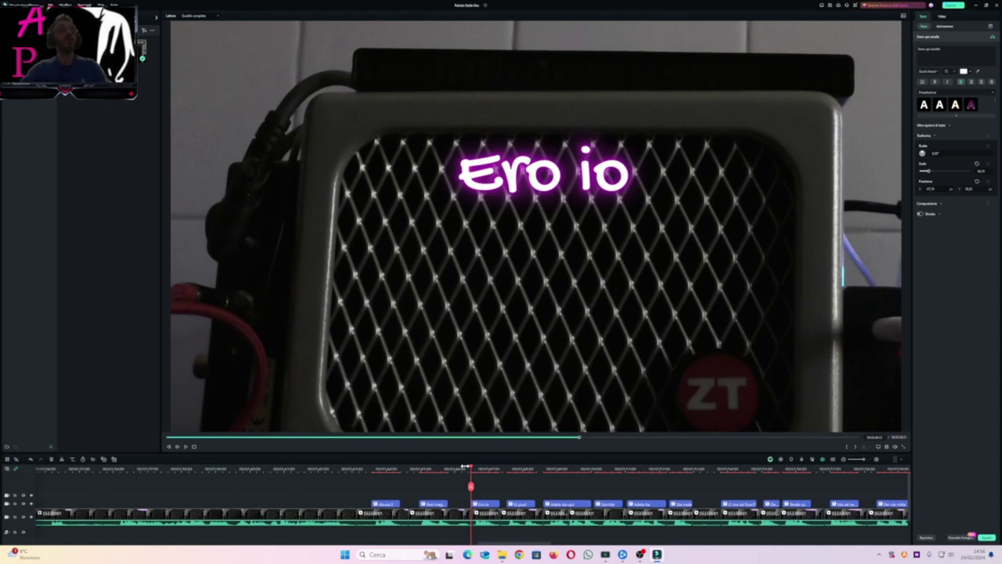
key(space)
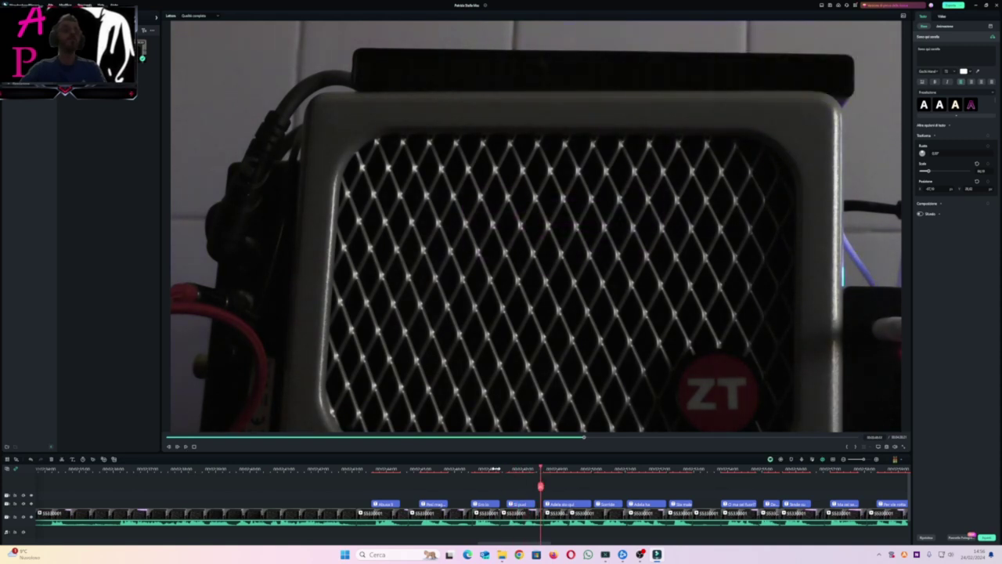
click(507, 468)
key(space)
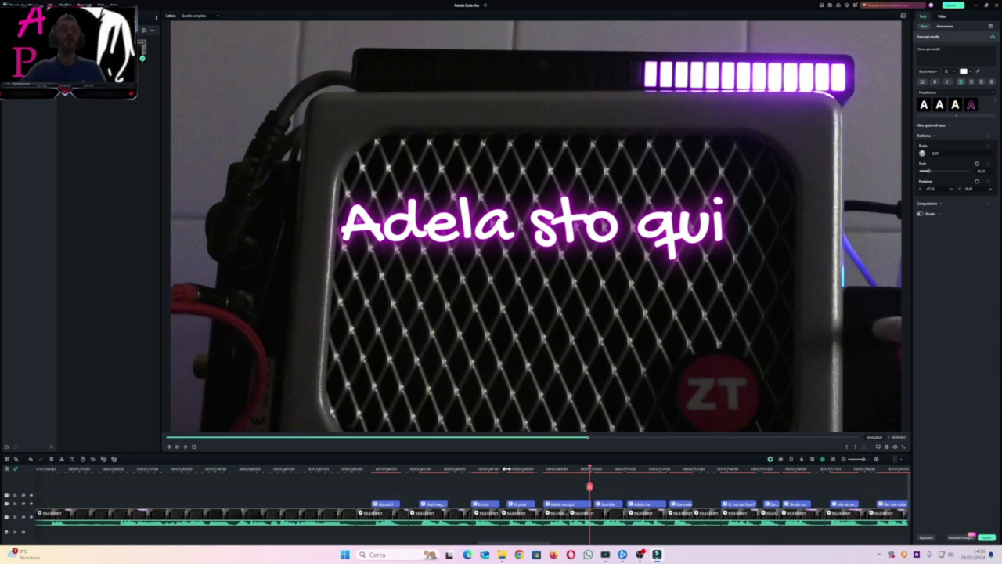
key(space)
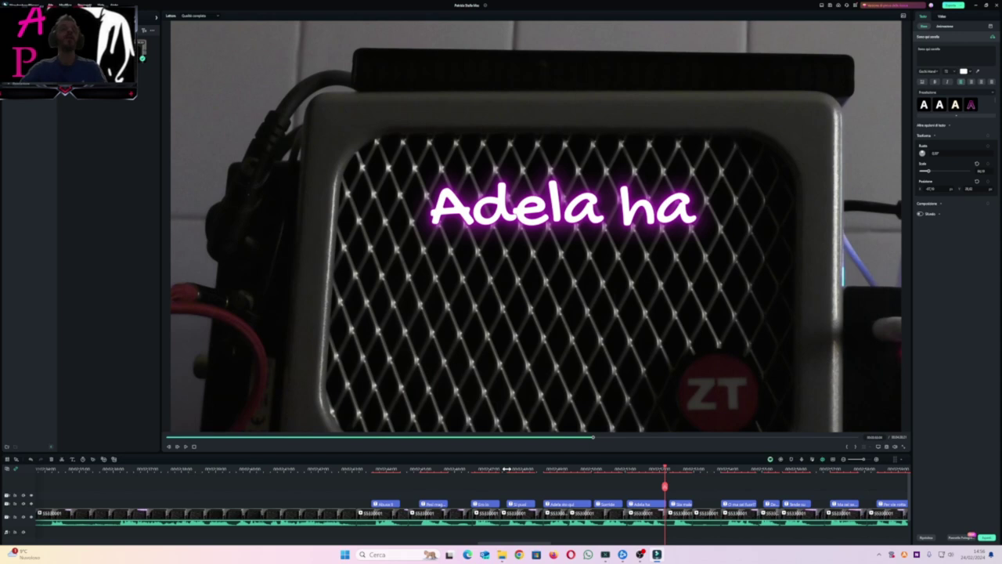
key(space)
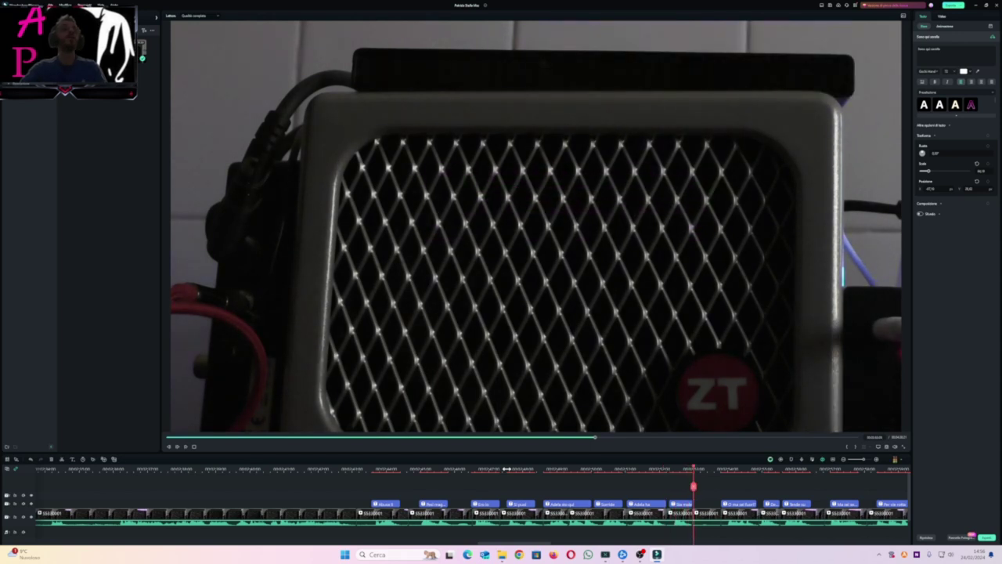
Step: Play from the title following "Adela ha" through "O ma sei fuori?" and replay that last caption
click(667, 470)
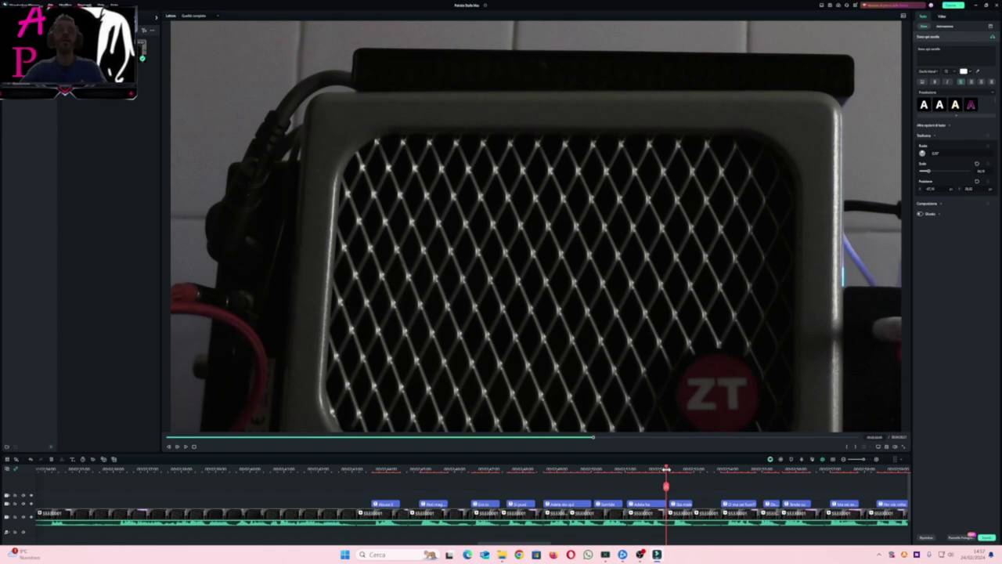
key(space)
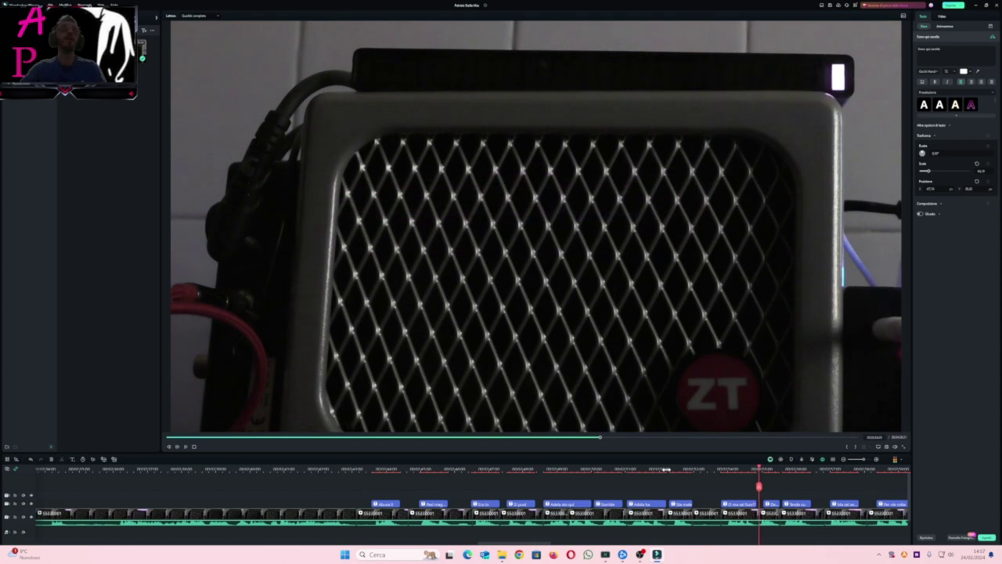
click(721, 468)
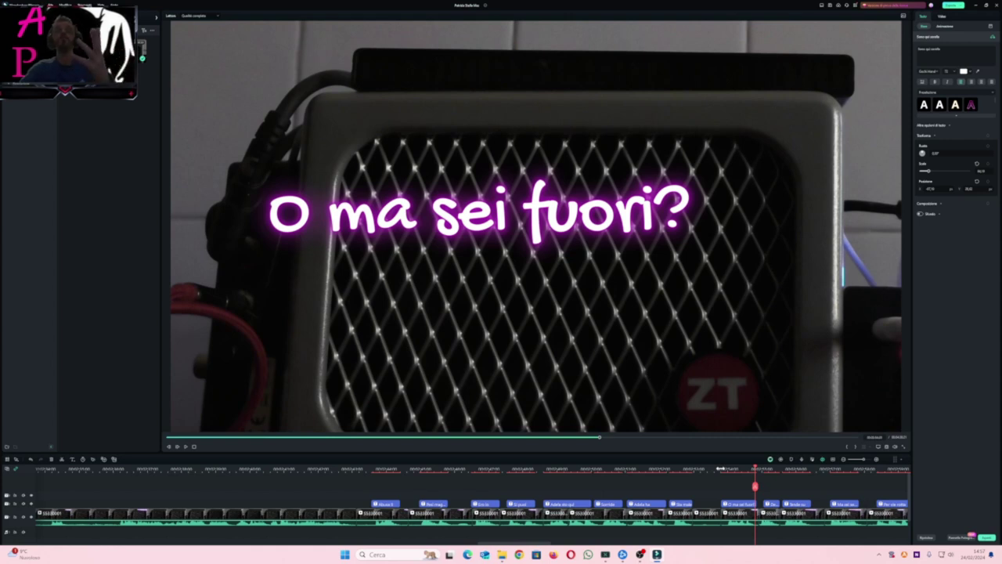
Step: Play the section from the end of the "O ma sei fuori?" title up to "Tende su"
drag(755, 486, 781, 486)
click(761, 468)
key(space)
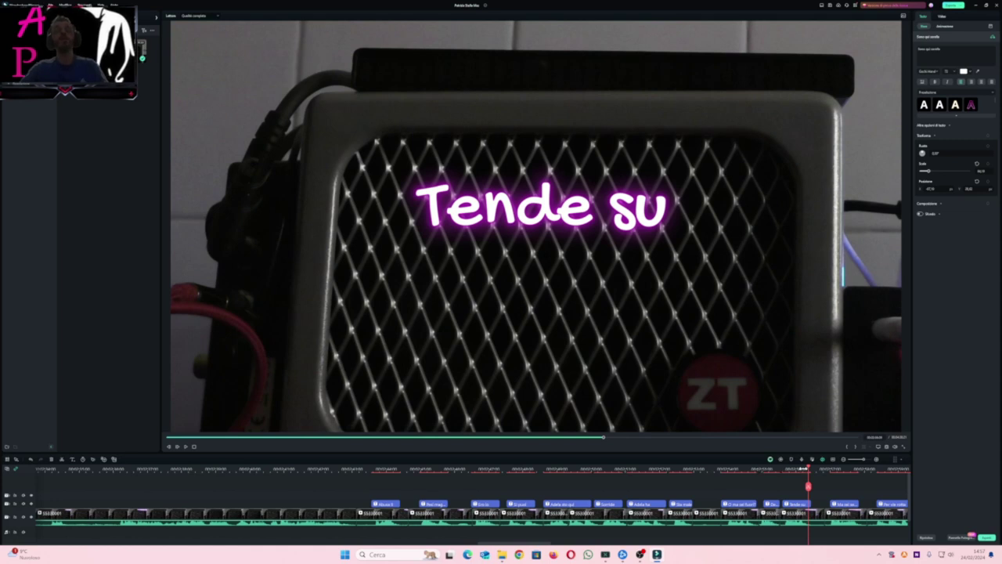
Step: Enlarge the timeline scale and replay the "Tende su" title from its start
click(875, 461)
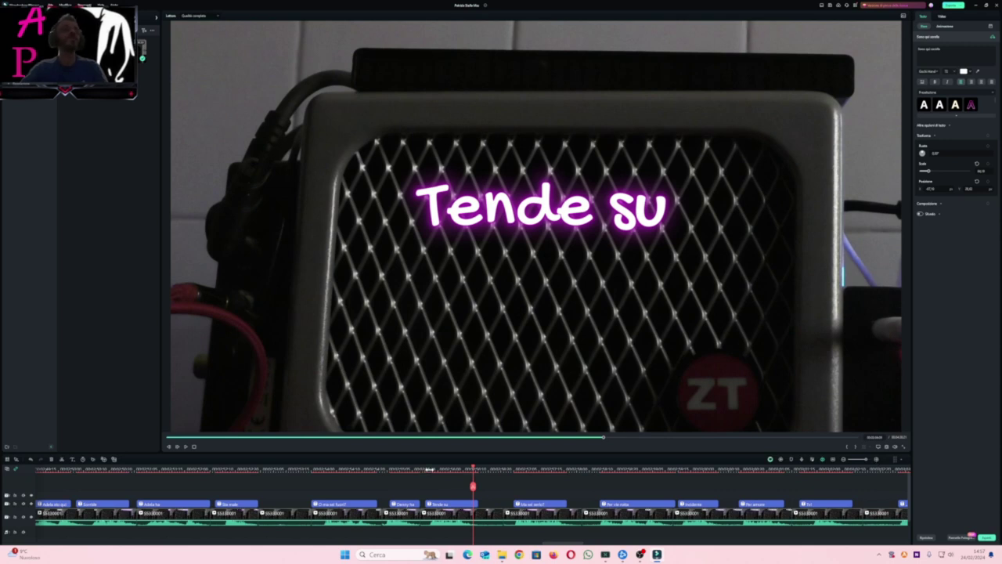
click(430, 469)
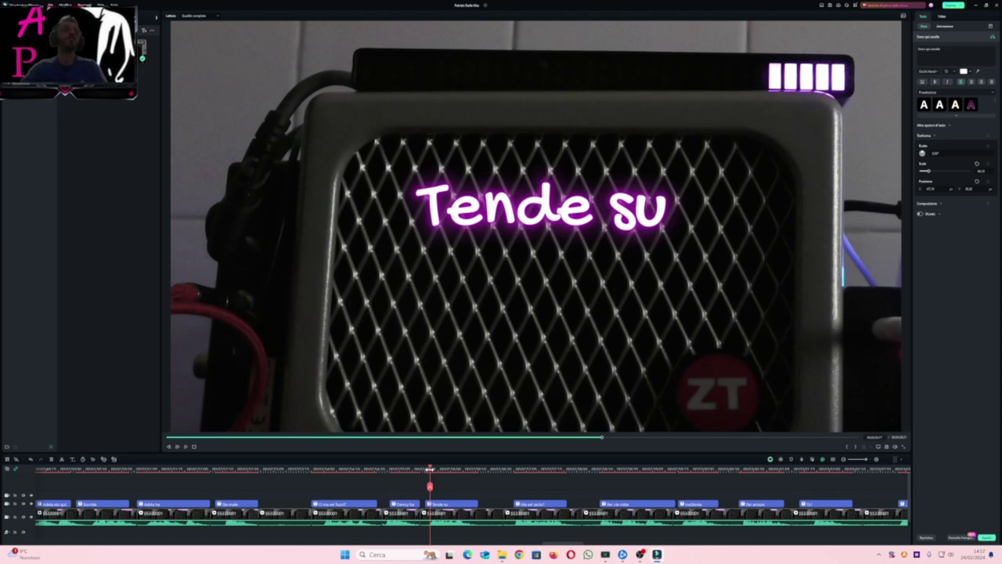
key(space)
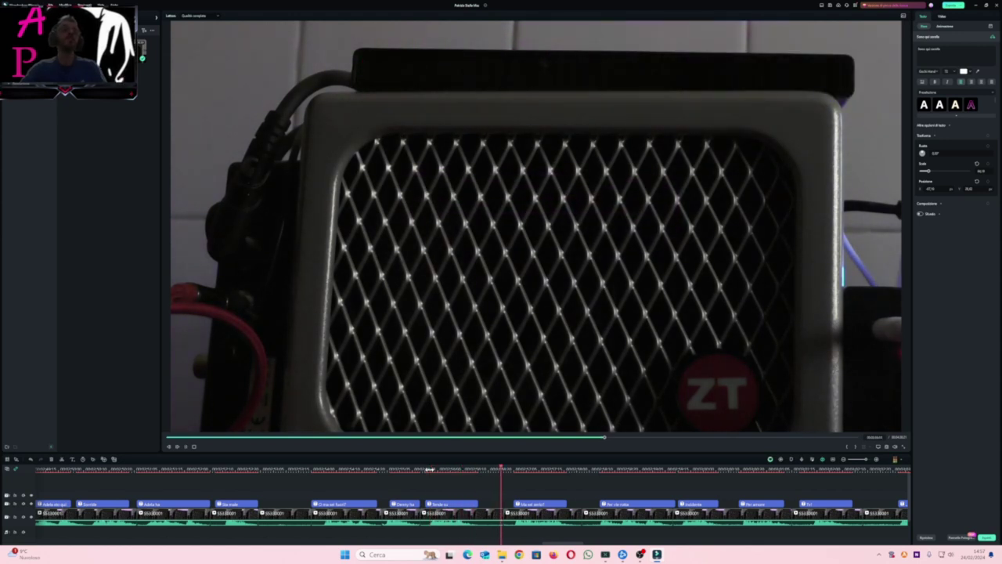
Step: Play on from the gap after "Tende su" into "Per vie rotta" and replay that title from its start
key(space)
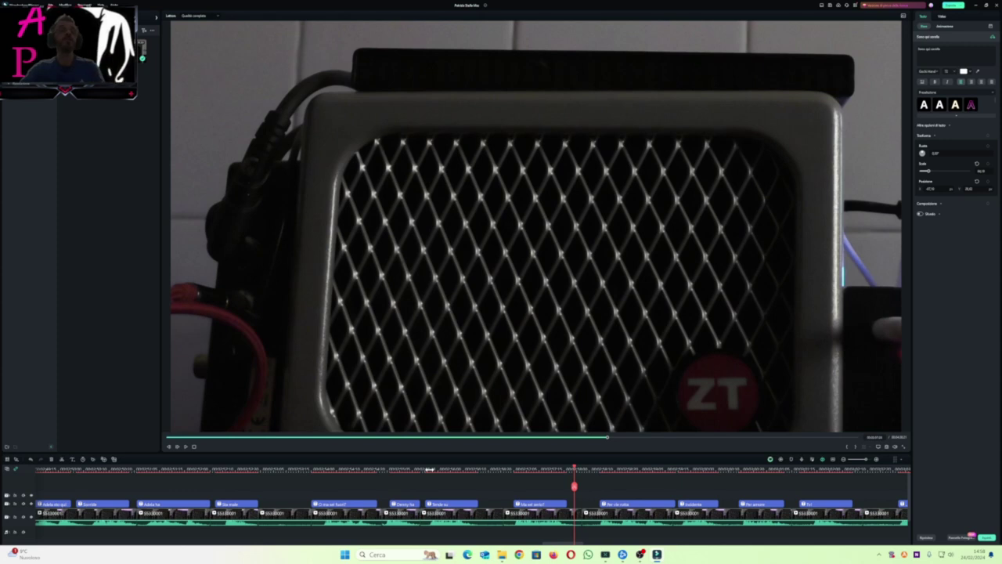
key(space)
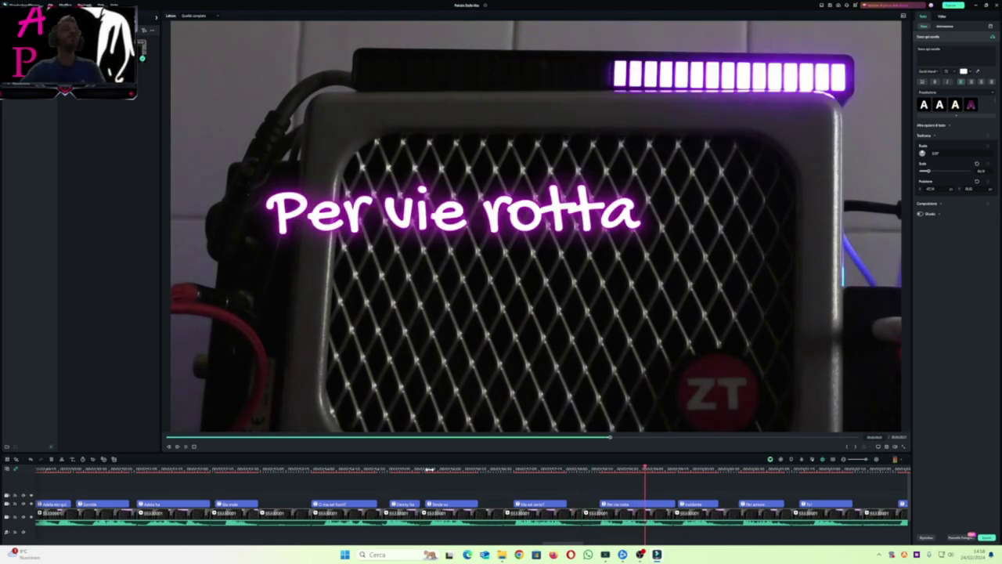
click(595, 469)
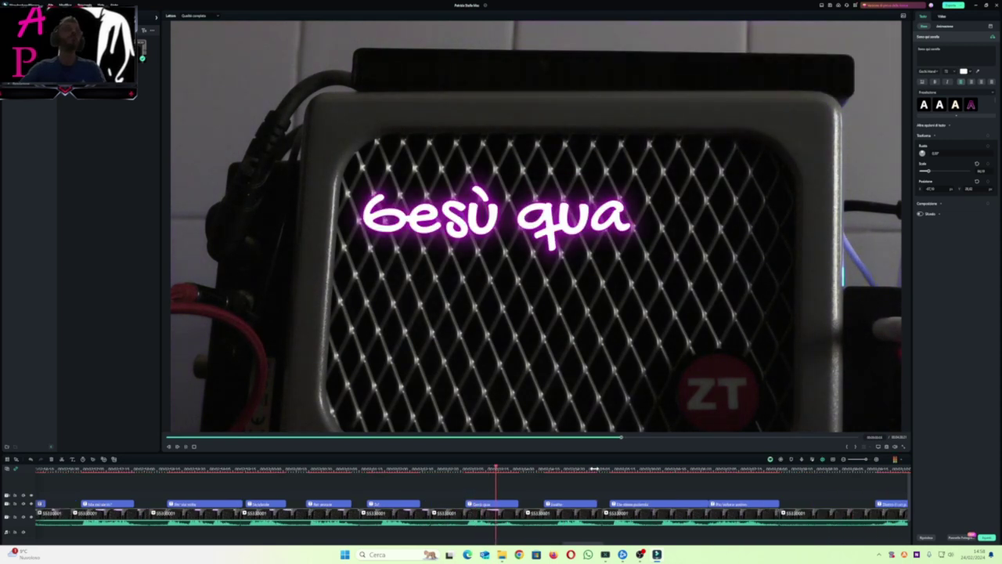
Step: Replay the titles from "Gesù qua" through "Esatto" to "Piu Veloce uscivo" to check them against the audio
click(463, 470)
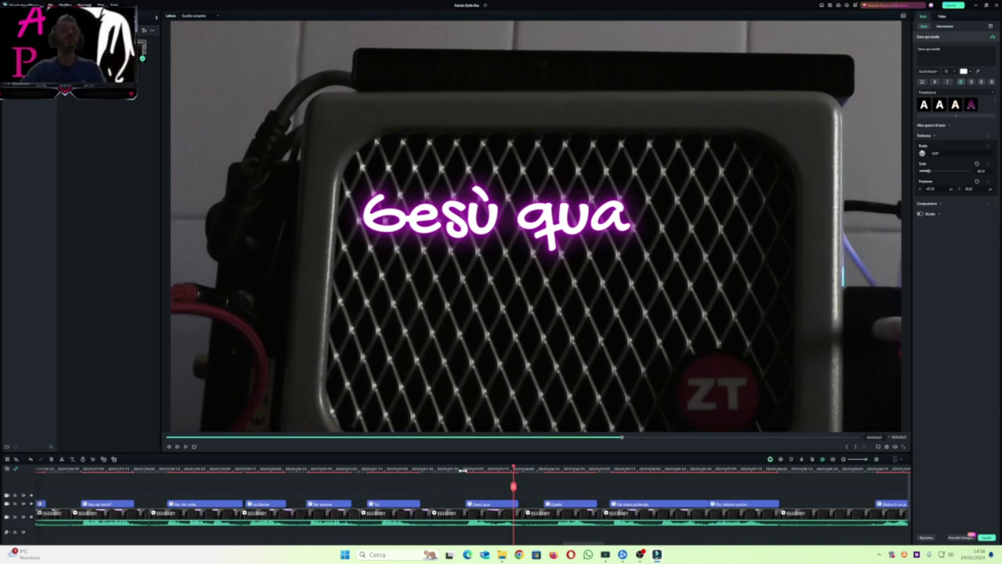
key(space)
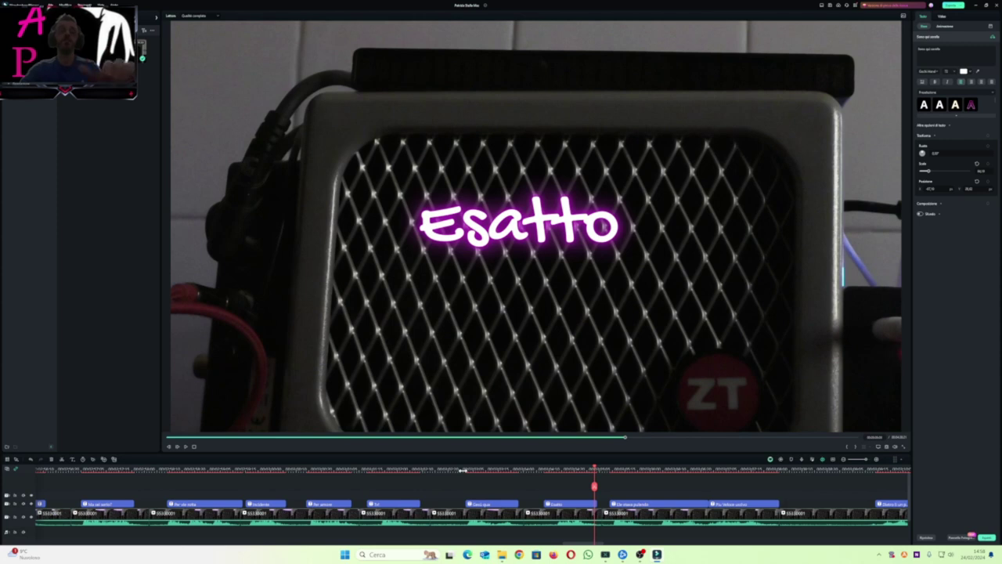
key(space)
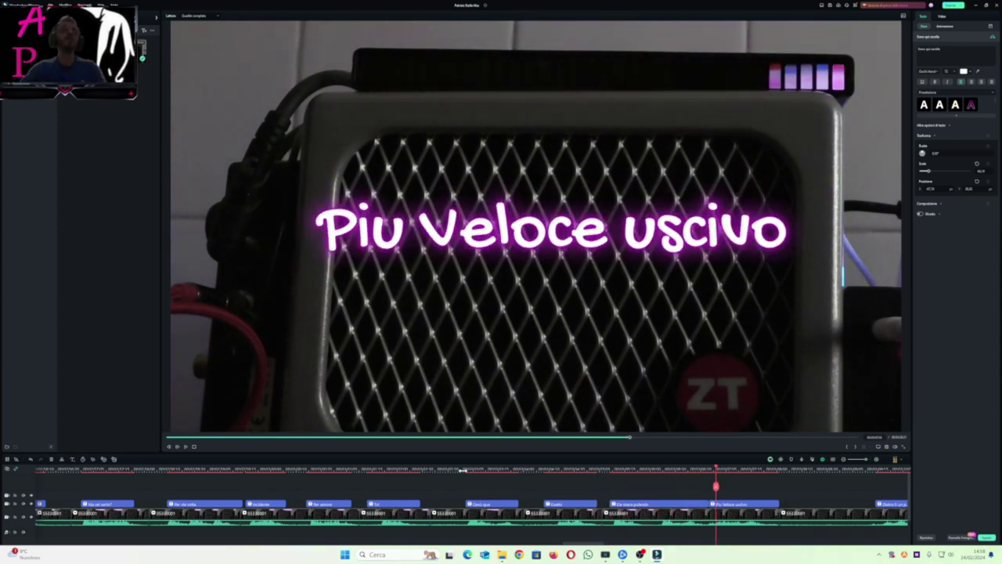
click(605, 467)
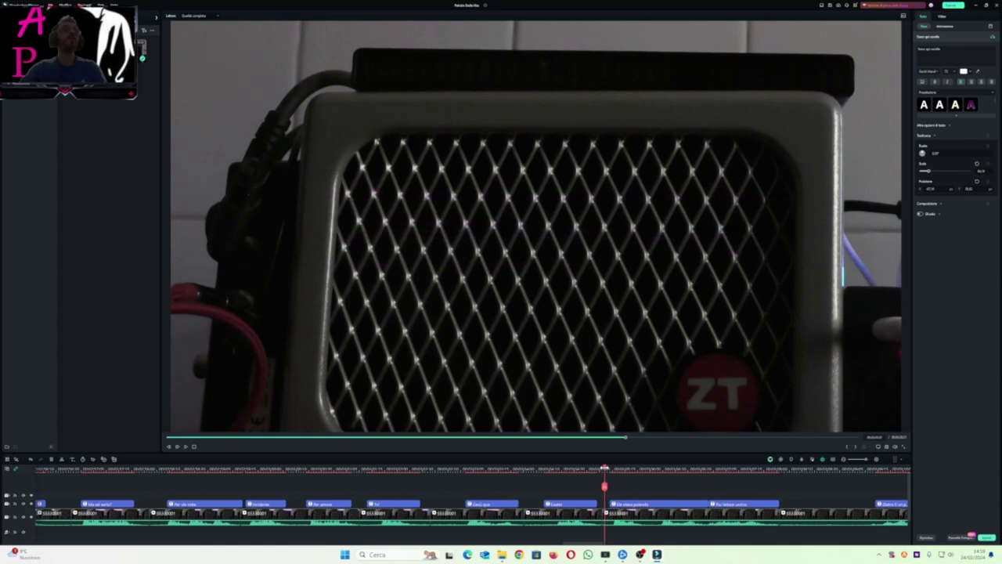
click(604, 467)
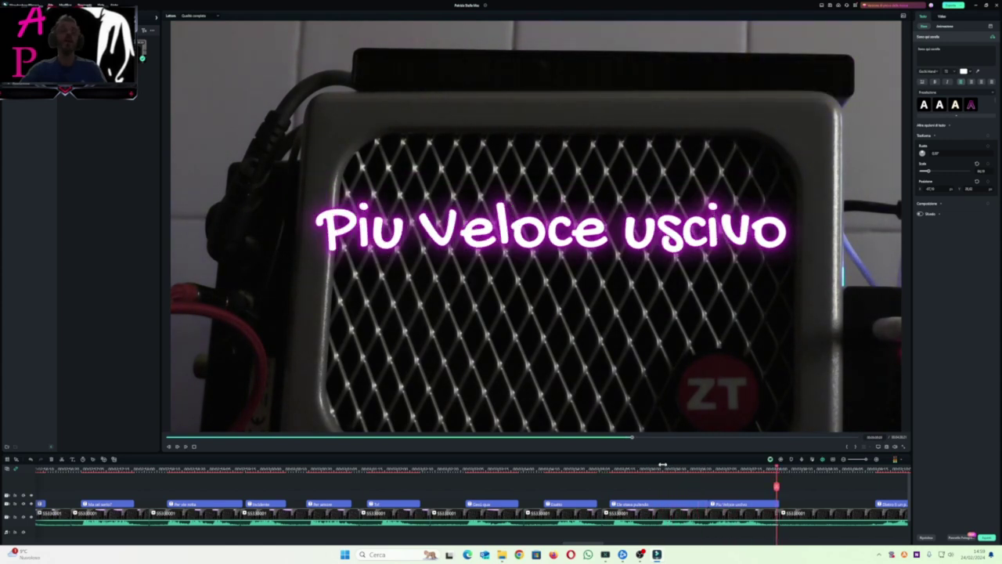
click(707, 468)
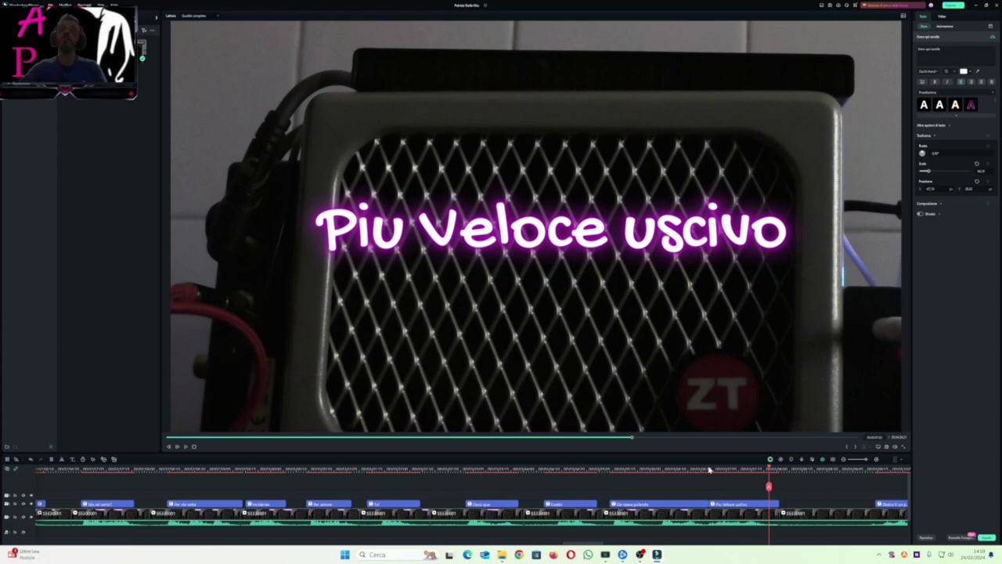
Step: Play on to "Dietro li un pubblico", replay that title from its start, and continue through the short title after it
key(space)
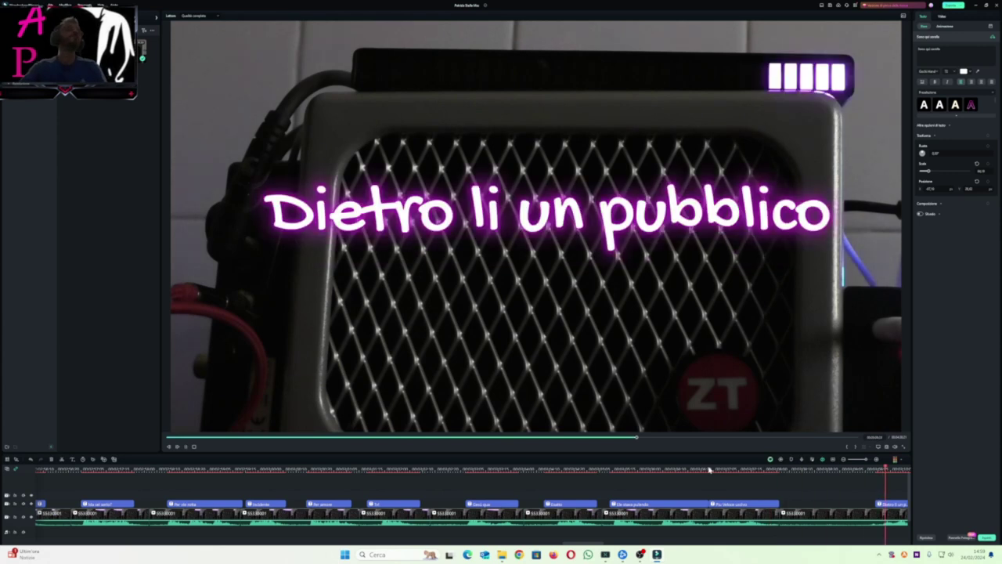
key(space)
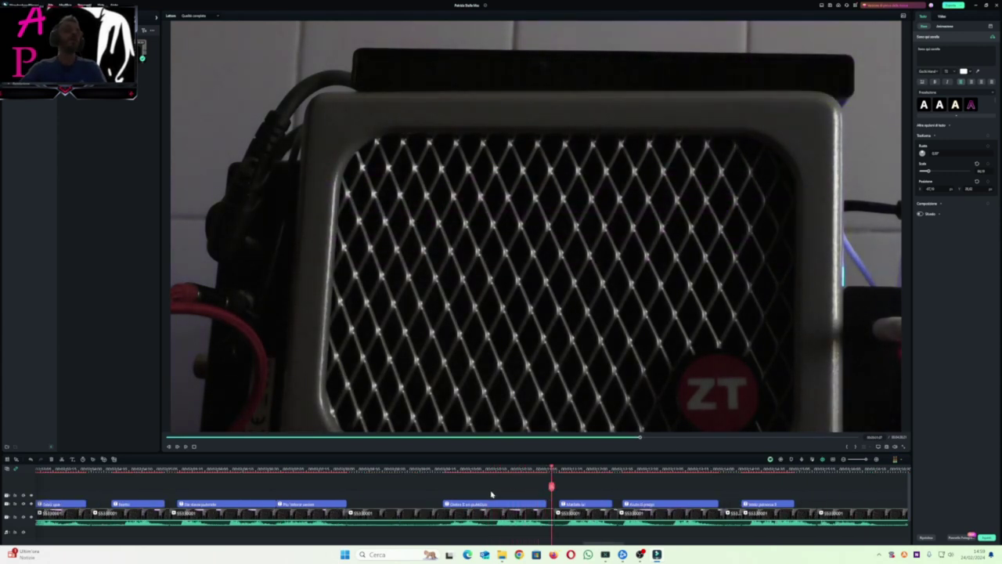
click(441, 471)
key(space)
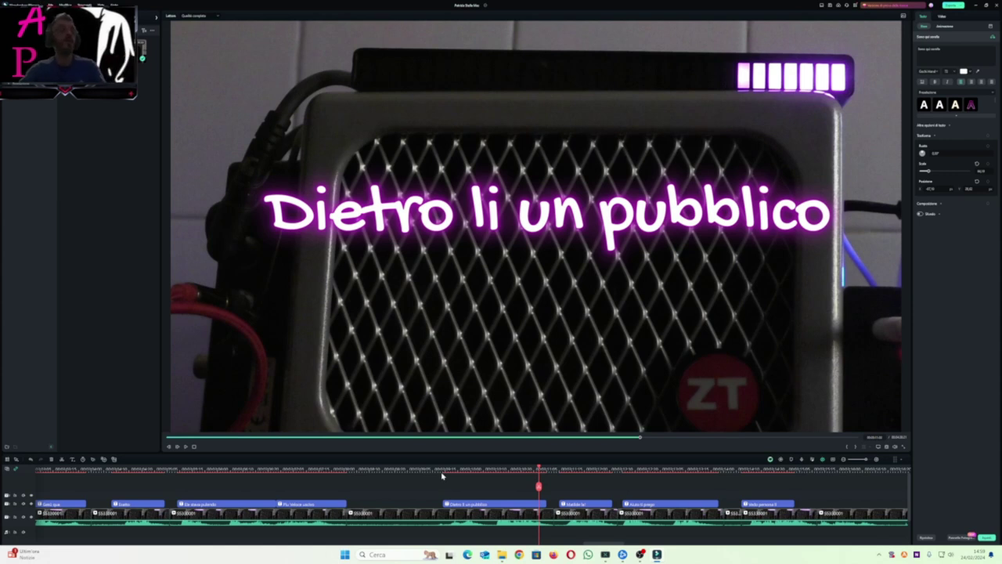
key(space)
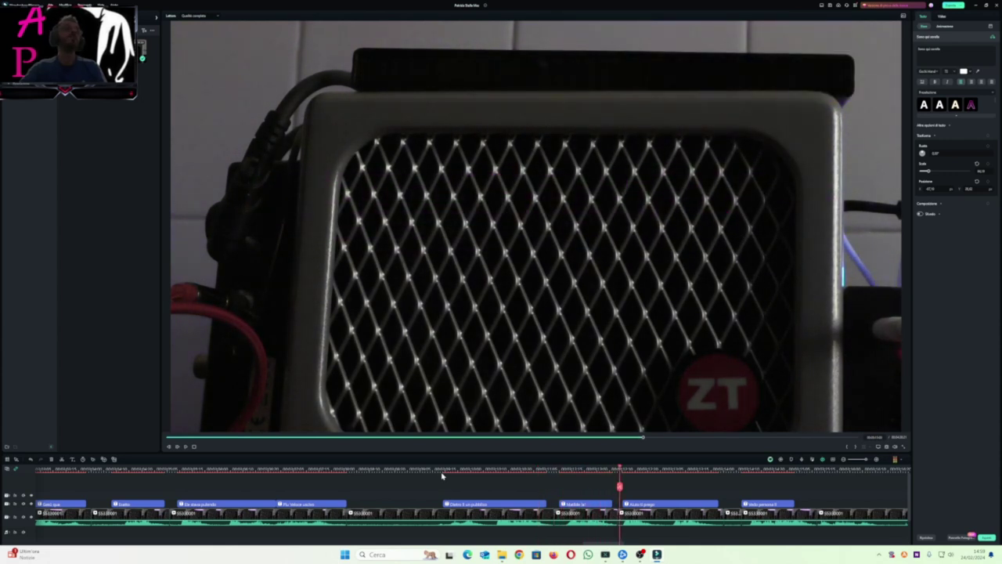
Step: Replay from the end of "Dietro li un pubblico" up to "Vedo persona li", and replay that last title
click(555, 467)
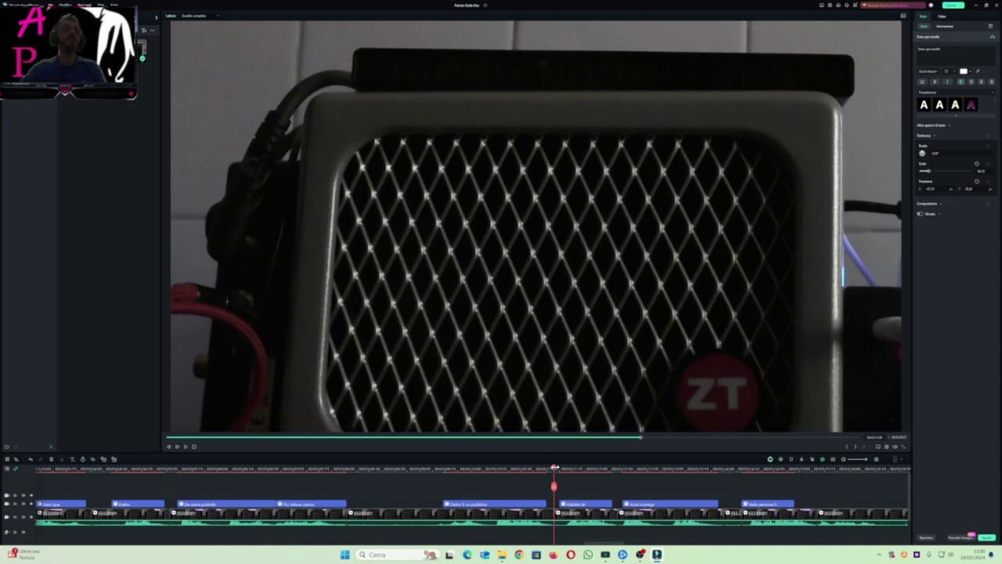
key(space)
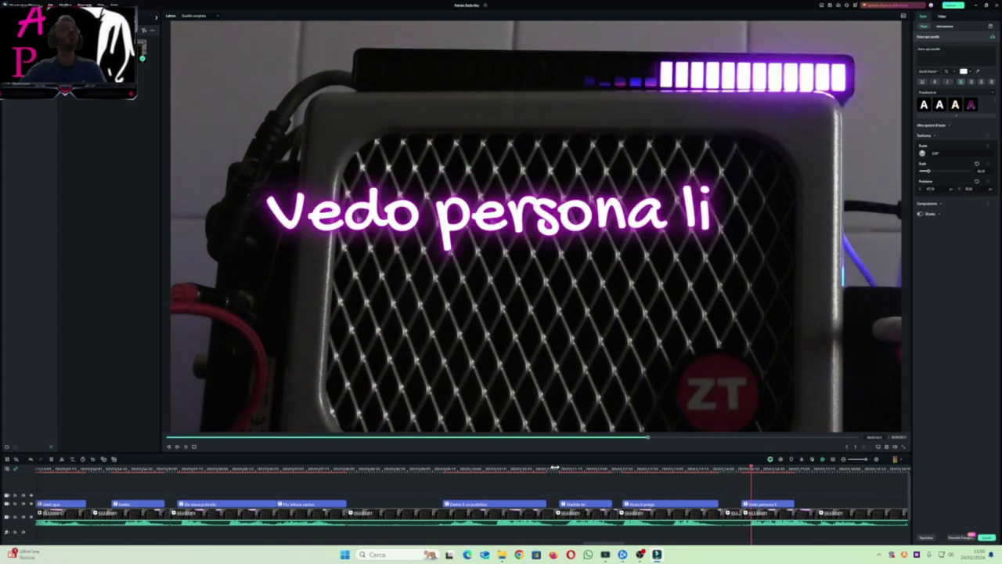
click(738, 470)
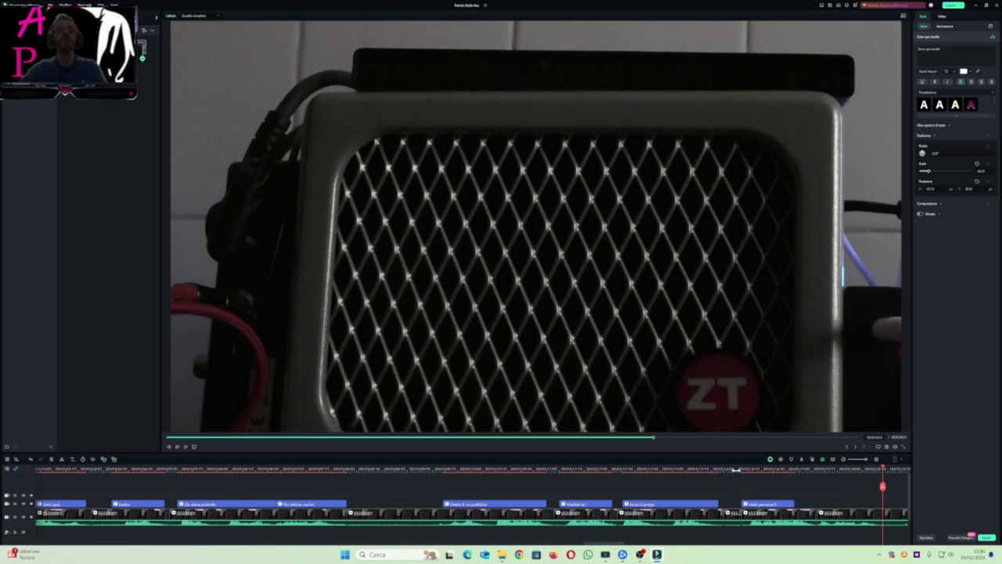
Step: Play the next caption past the long untitled stretch, "Sale prego", and replay it from its start
key(space)
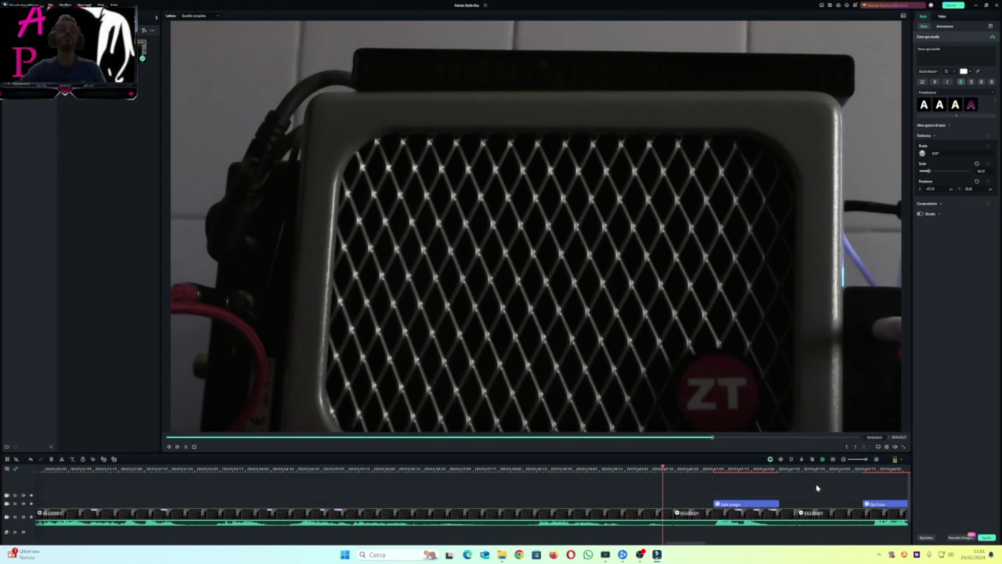
key(space)
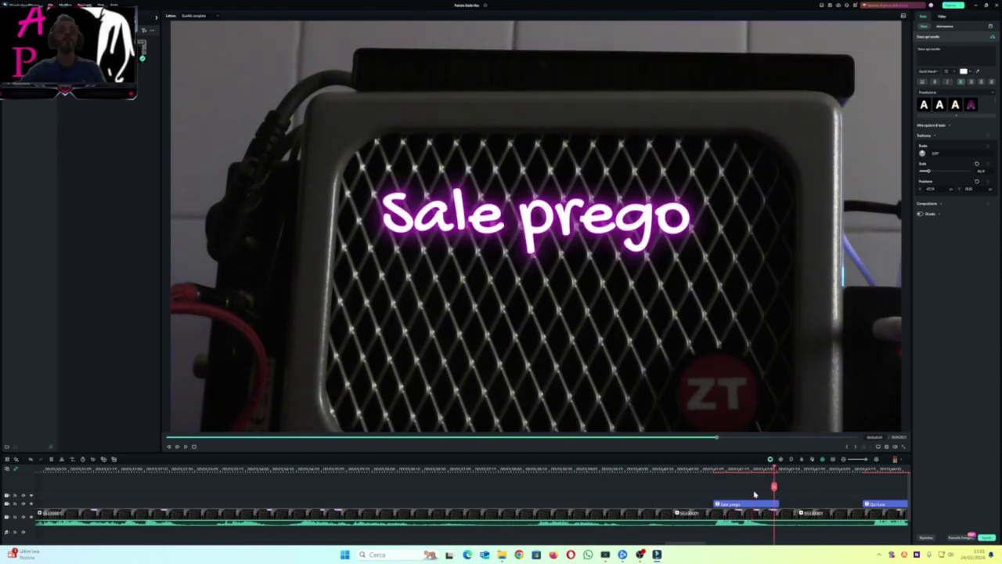
click(713, 468)
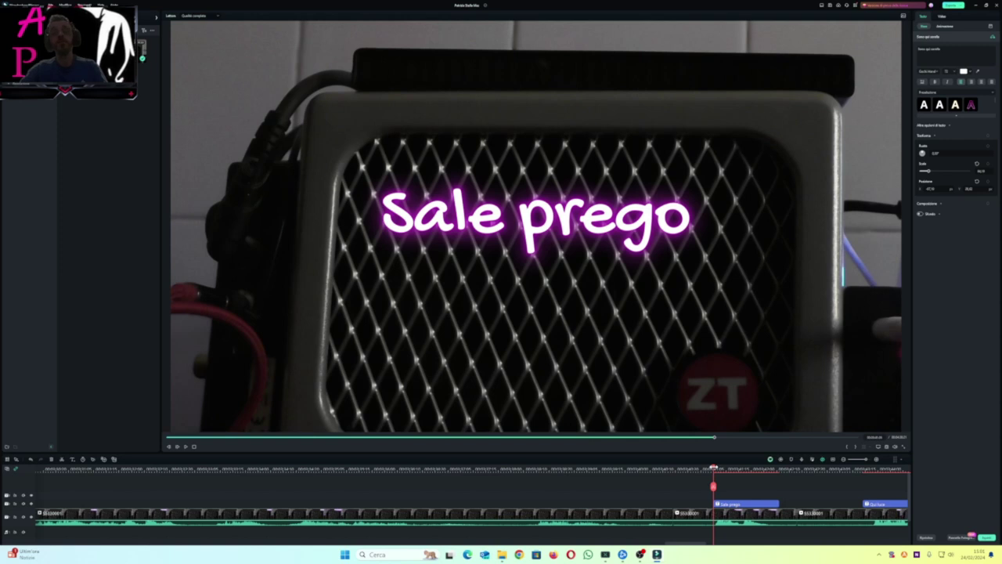
key(space)
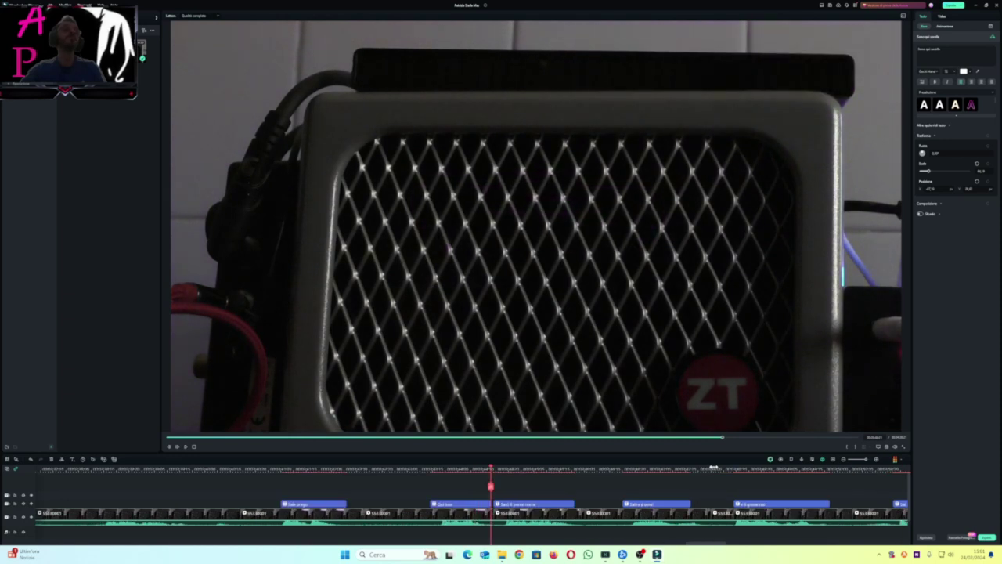
Step: Replay "Sarò il primo nome" together with the titles directly before and after it to check their wording and timing
click(432, 473)
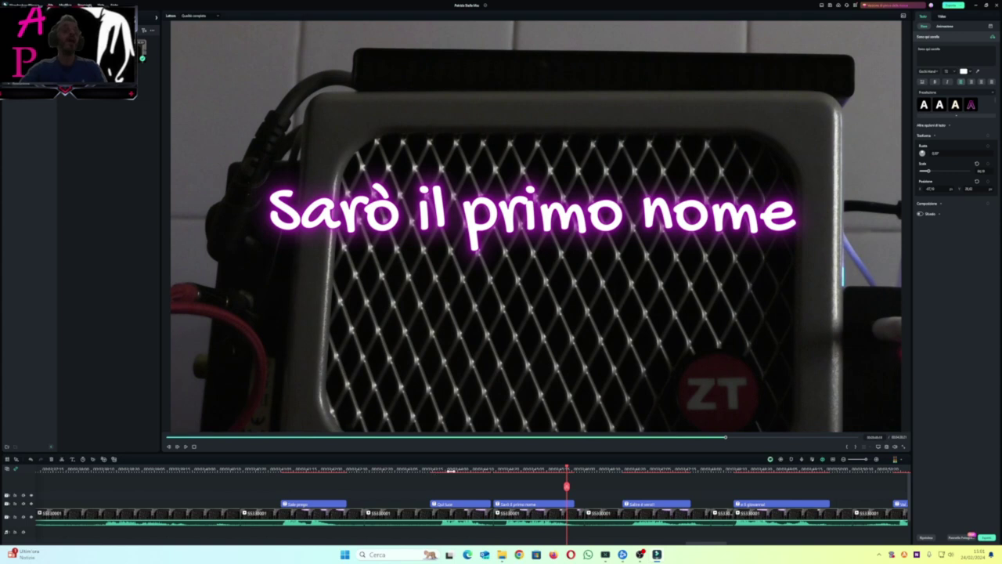
click(494, 468)
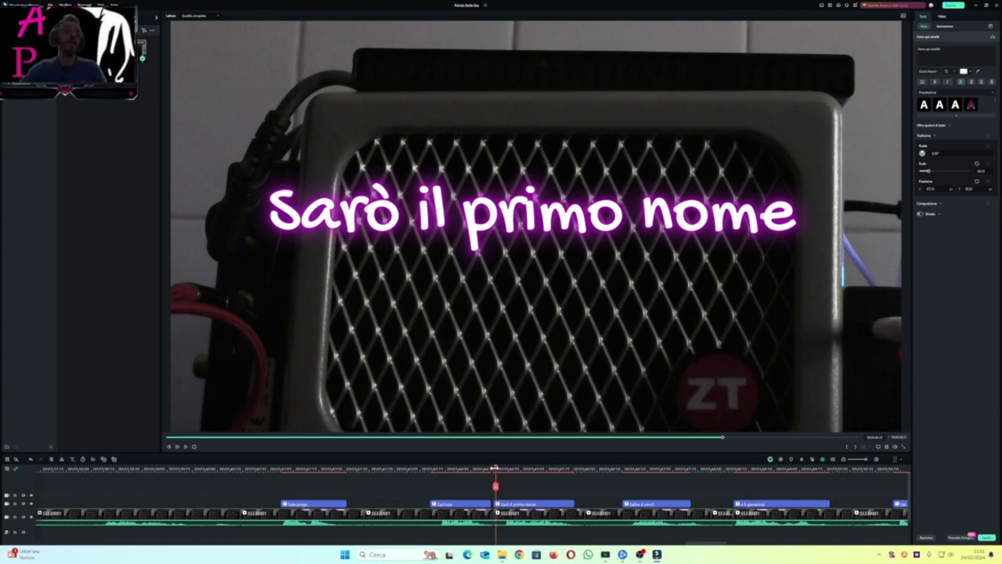
key(space)
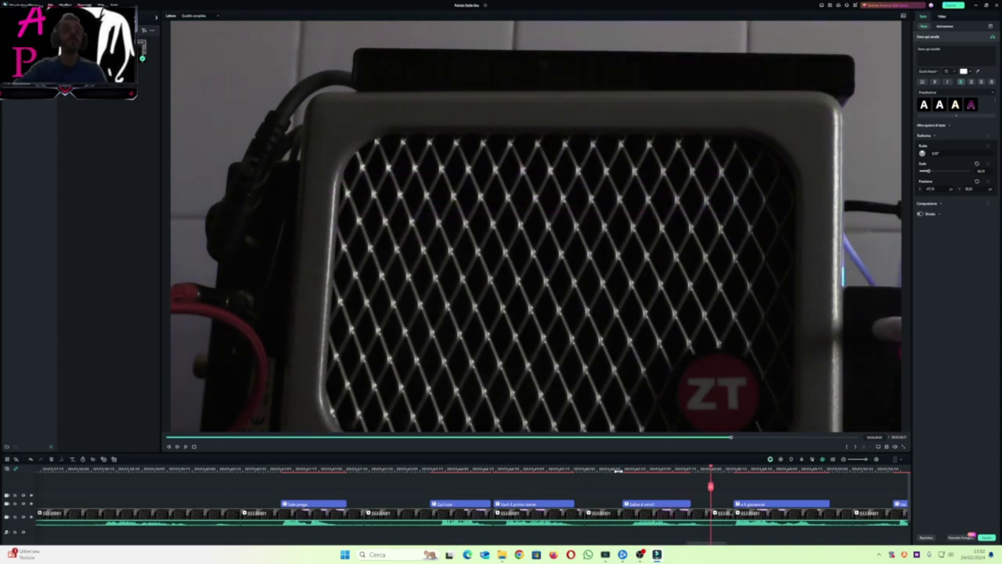
click(618, 471)
key(space)
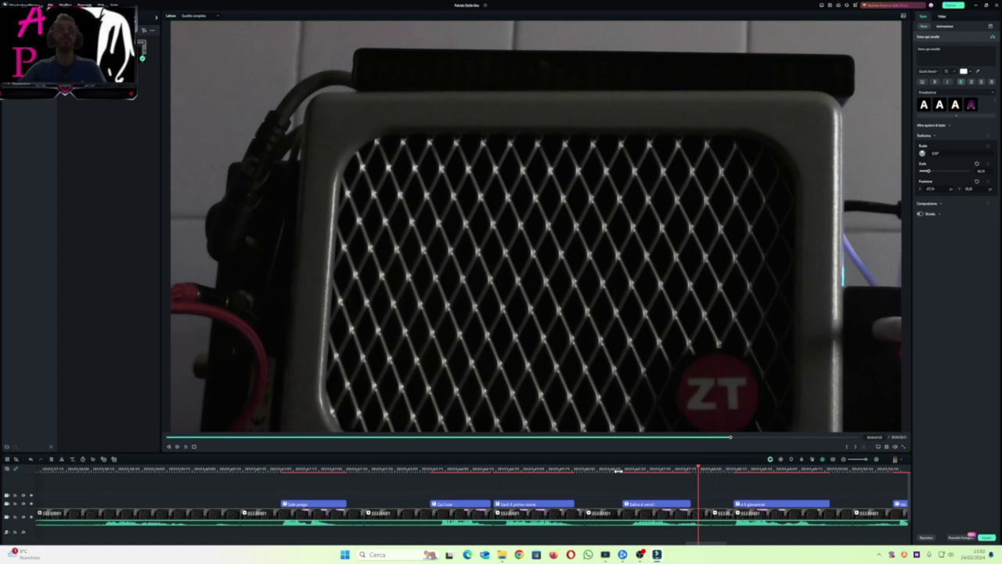
key(space)
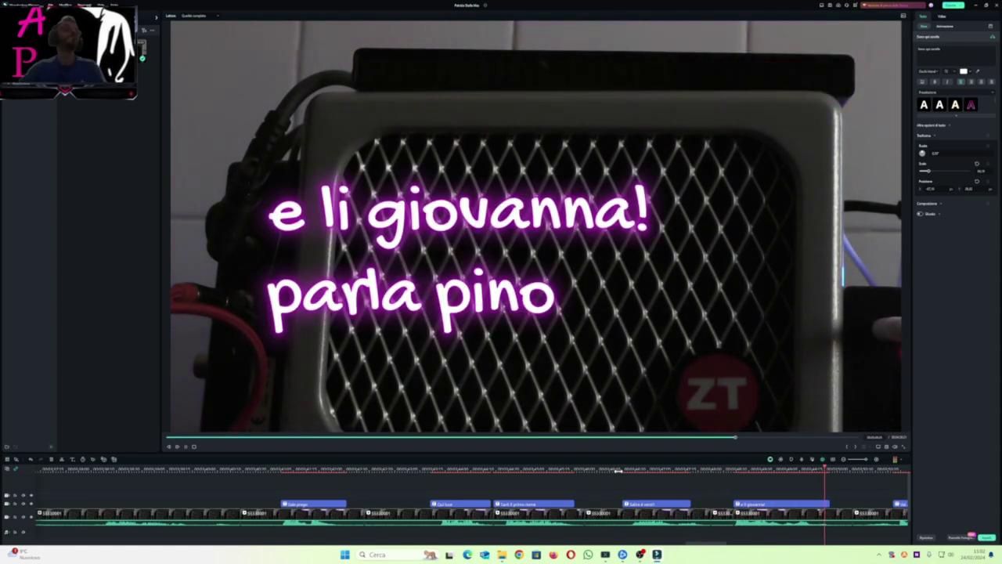
Step: Replay the two-line title preceding "Vai dal Nonno", and replay "Vai dal Nonno" from its start
click(728, 467)
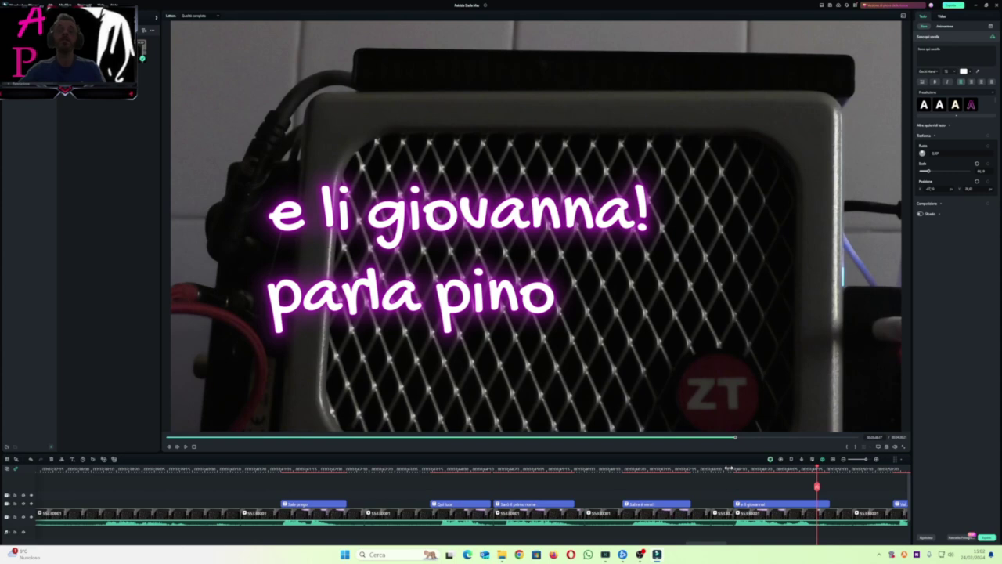
key(space)
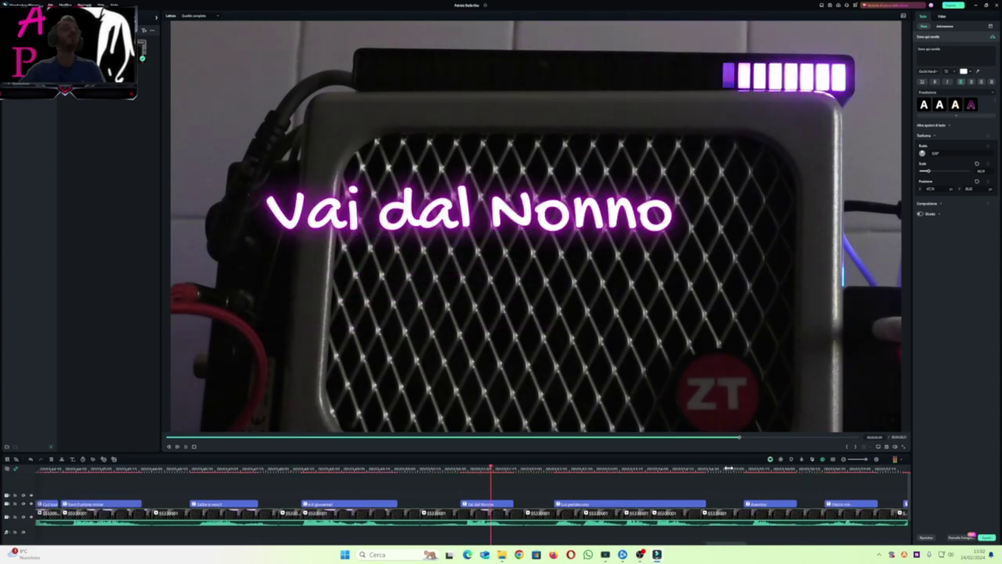
click(453, 467)
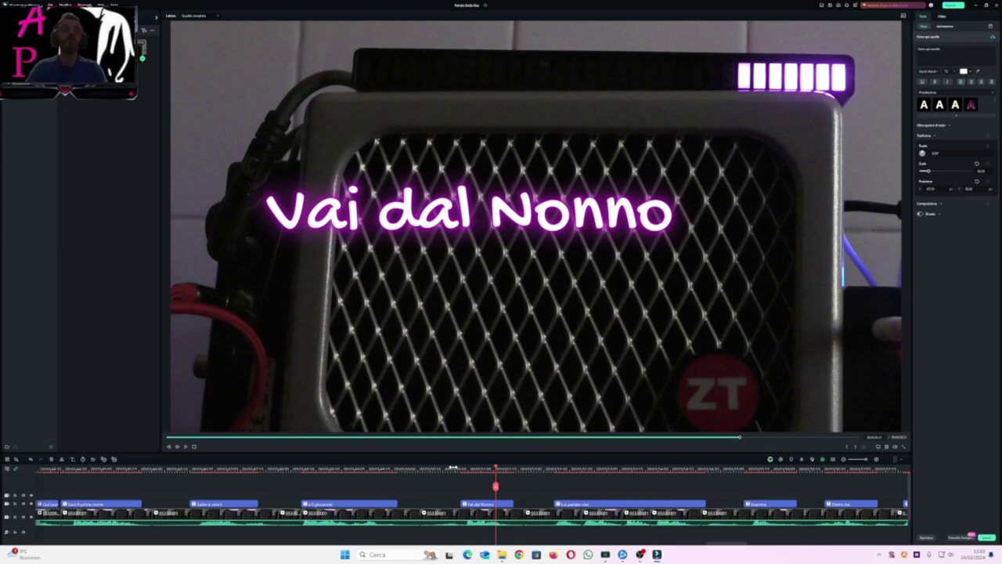
key(space)
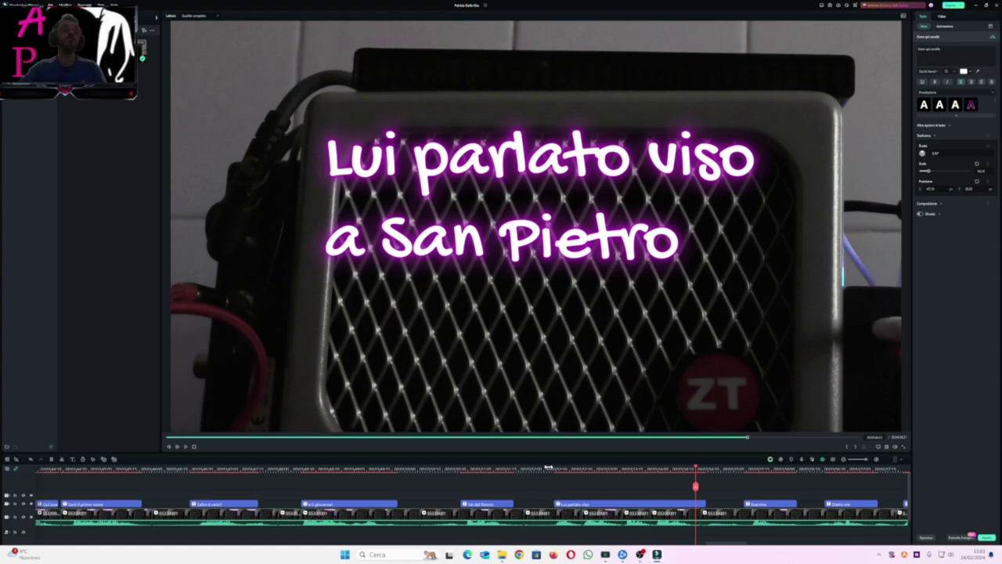
Step: Replay the "Lui parlato viso a San Pietro" title from its start to compare it with the audio
click(548, 467)
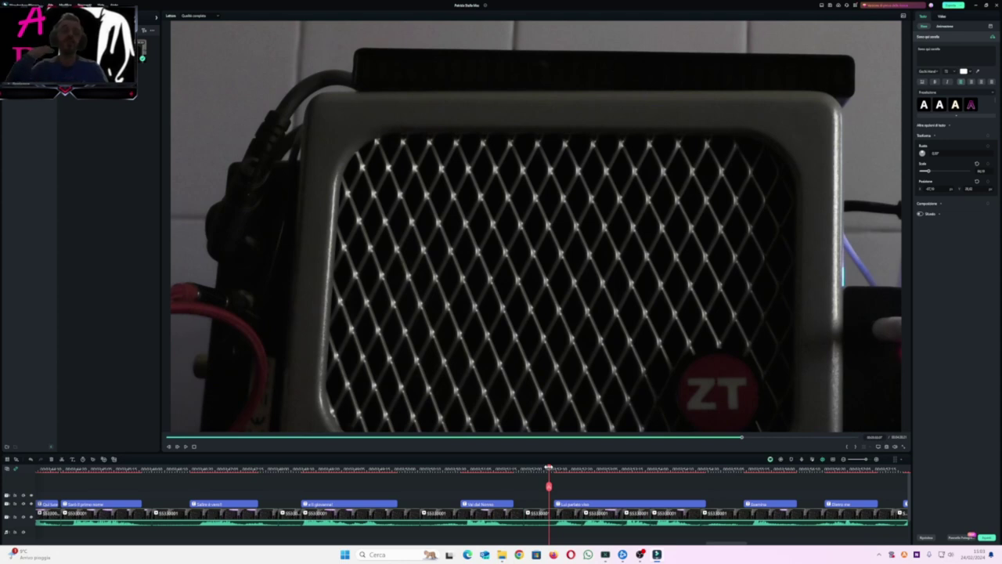
key(space)
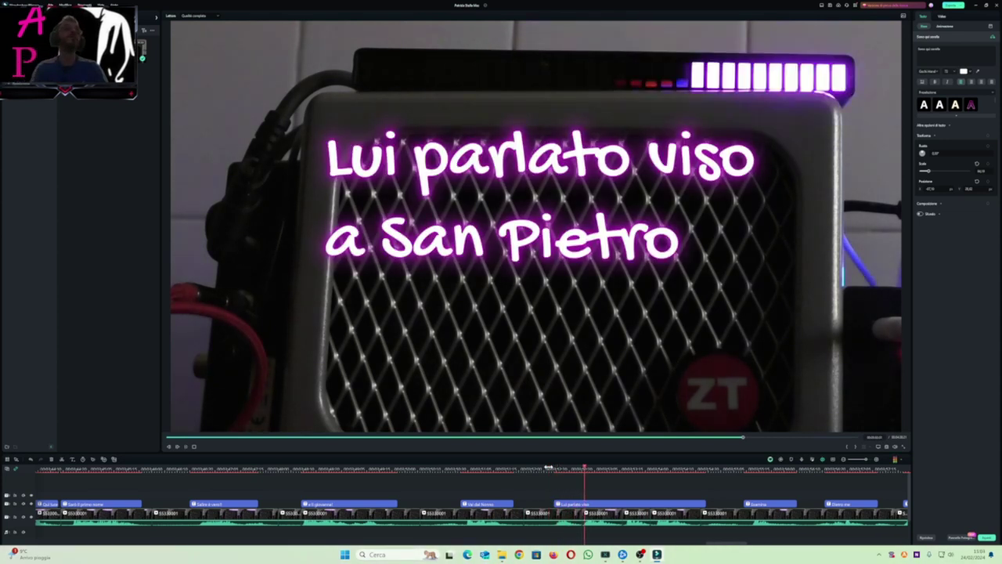
key(space)
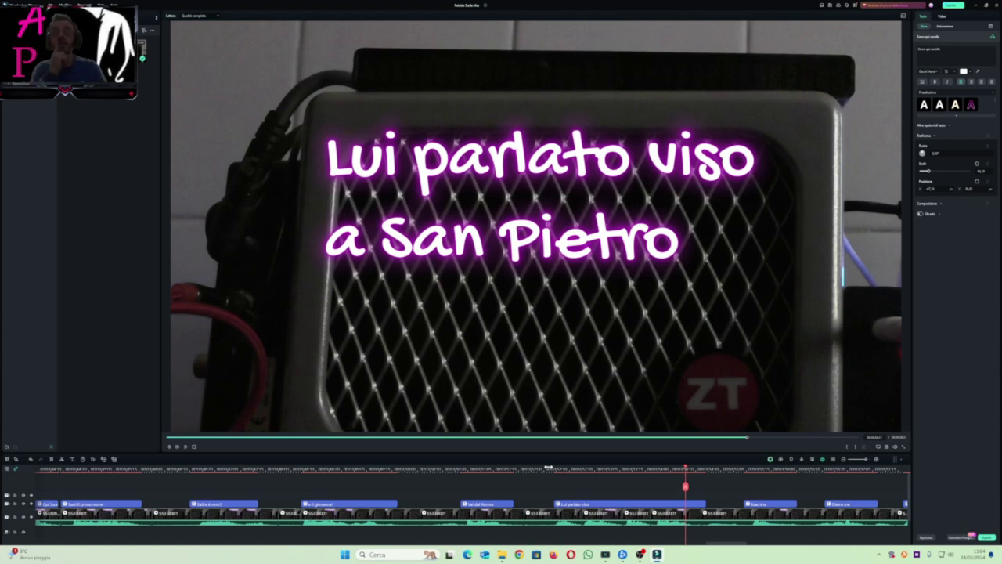
Step: Play on to "Esamina", replay that title from its start, and continue into "Dietro me"
key(space)
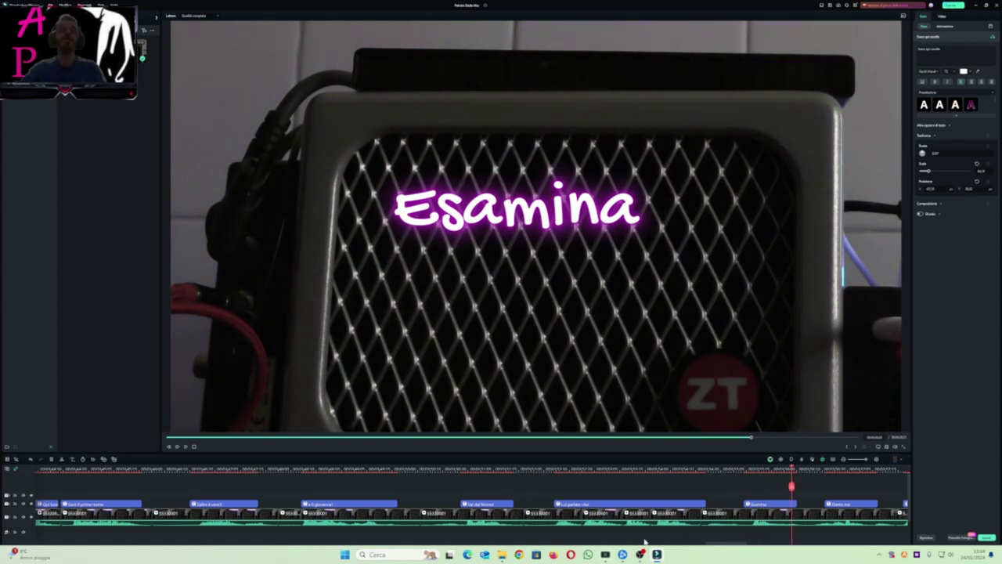
click(736, 469)
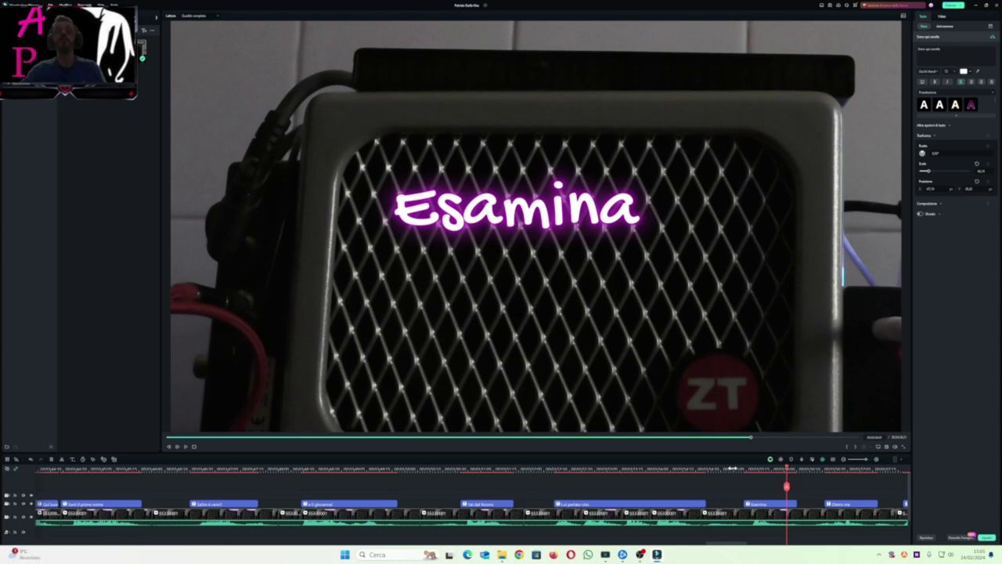
key(space)
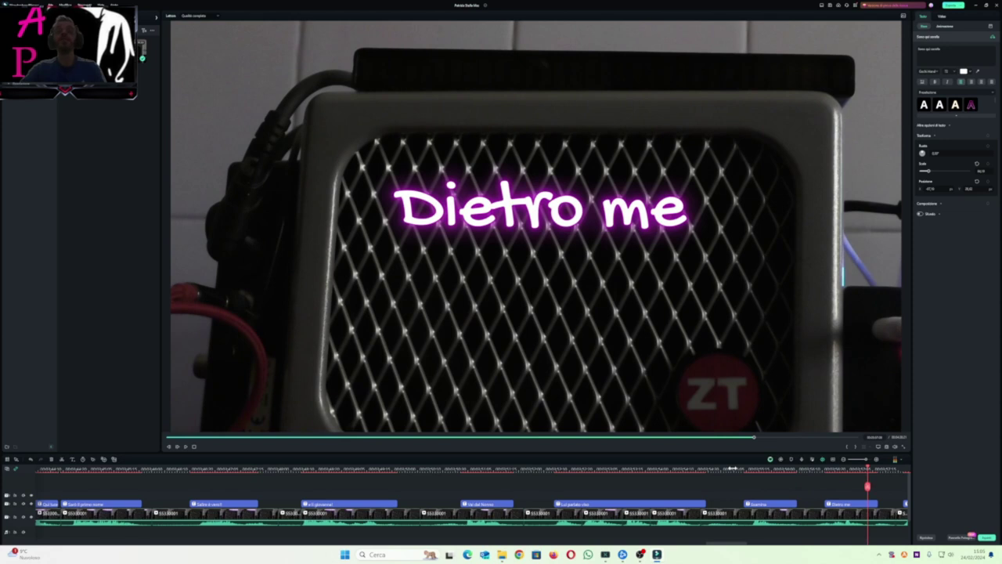
Step: Replay the "Dietro me" title from its start and play on through "Su Stelle ti sentono"
click(819, 472)
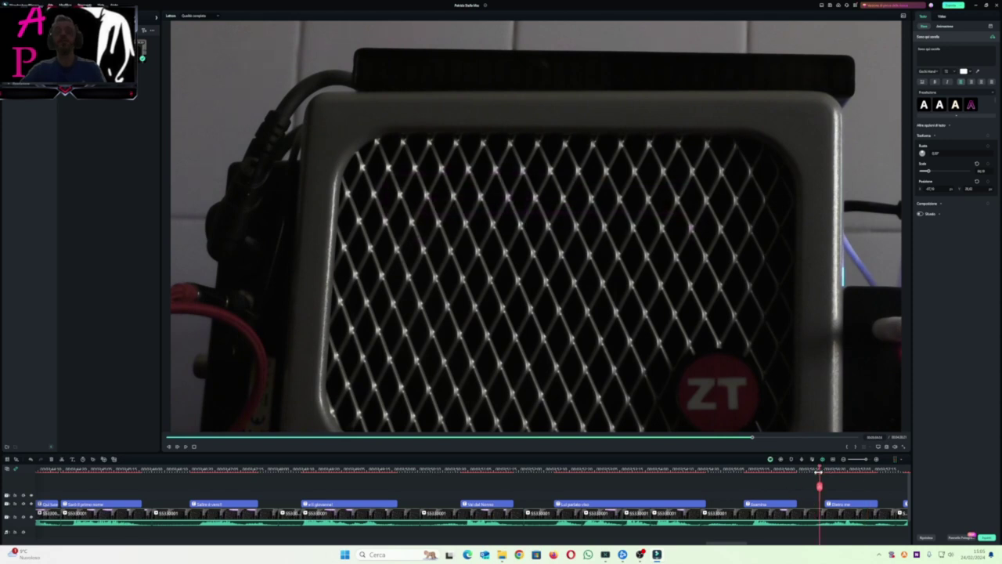
key(space)
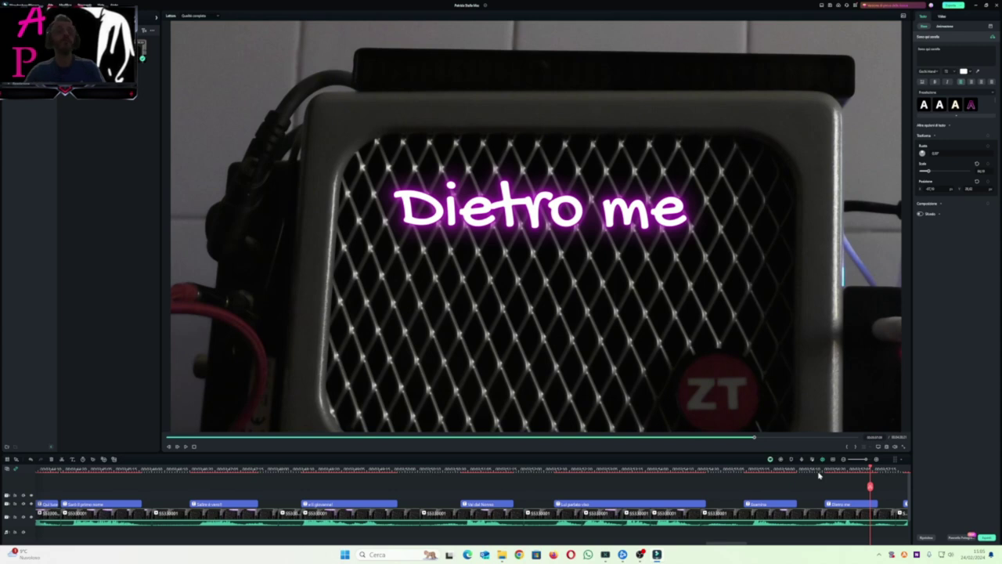
key(space)
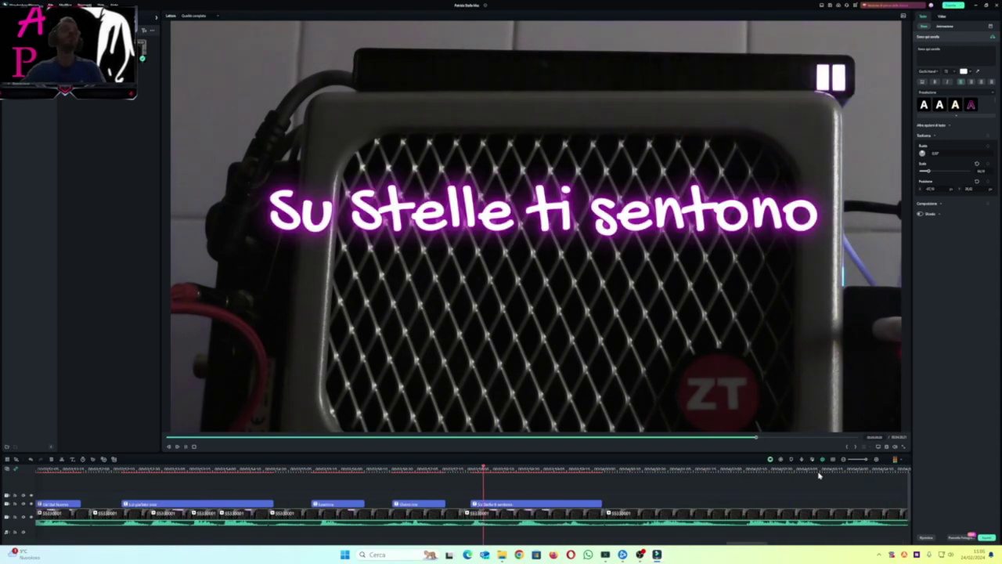
key(space)
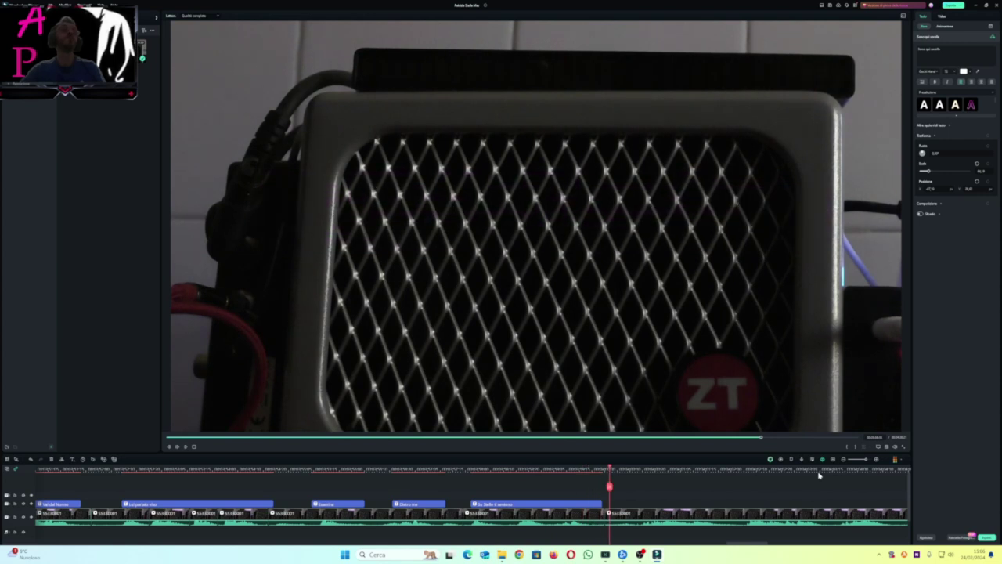
Step: Replay the "Su Stelle ti sentono" title from its start to compare its wording with the audio
click(468, 470)
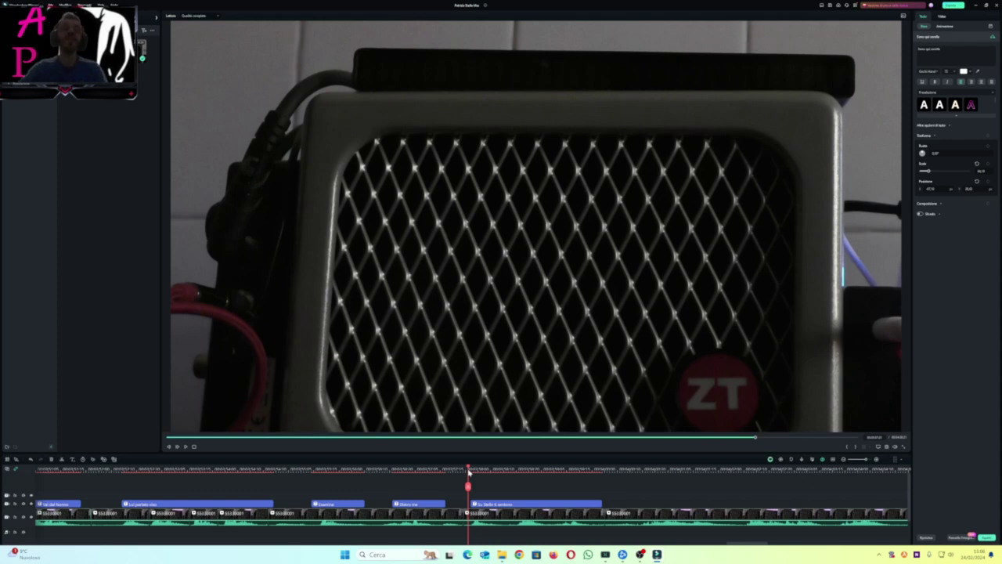
key(space)
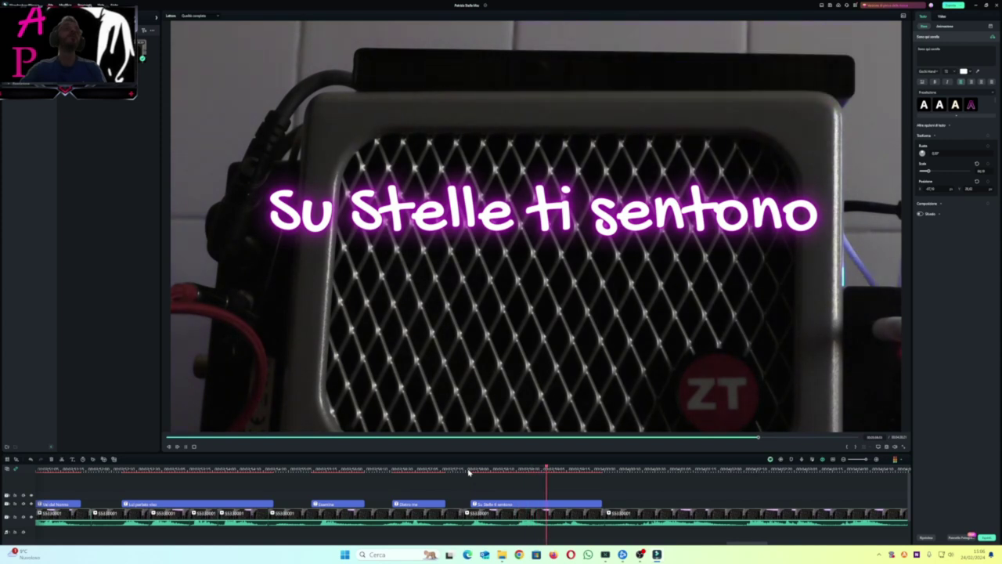
key(space)
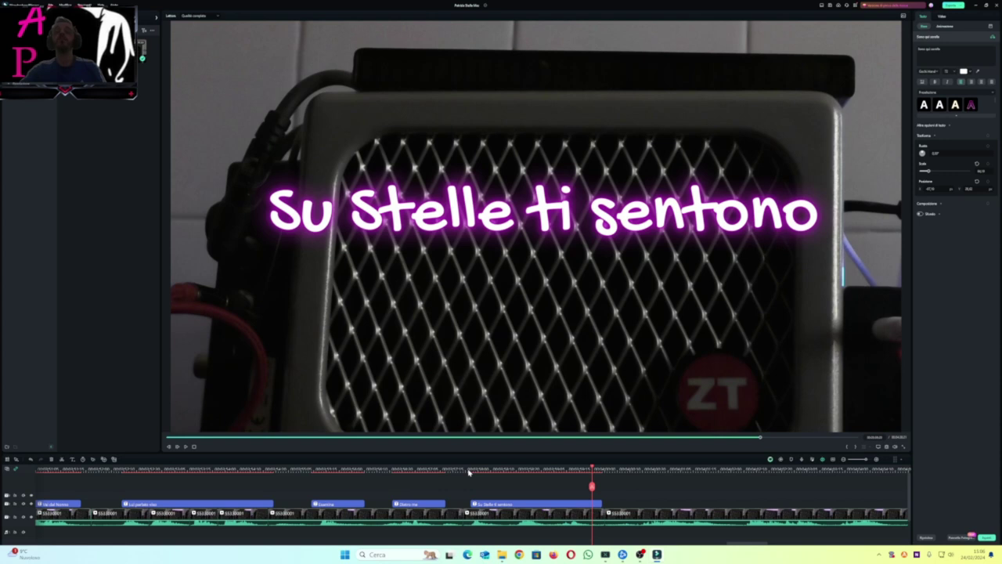
Step: Play on through the untitled stretch to "Ascighi" and replay that title from its start
key(space)
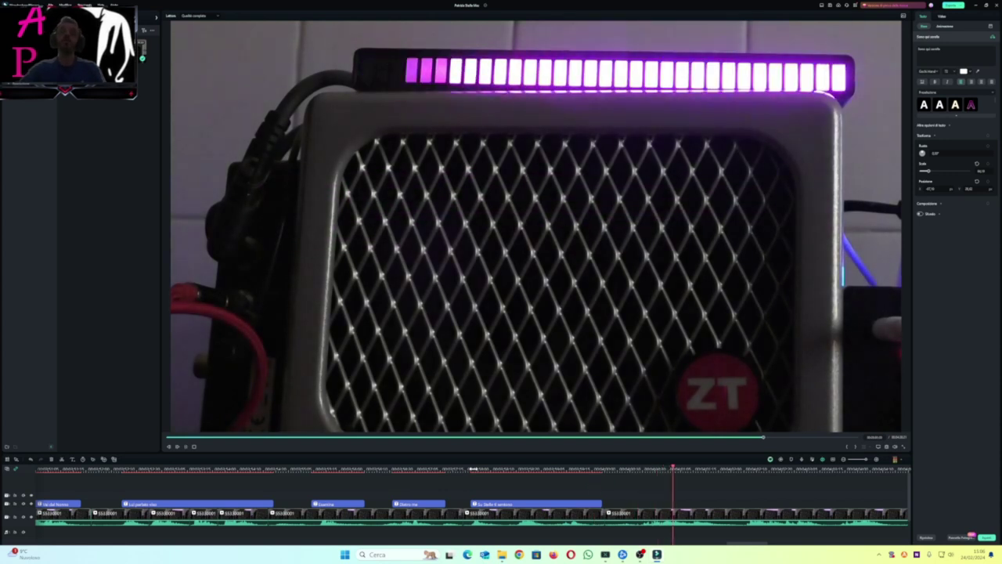
click(844, 460)
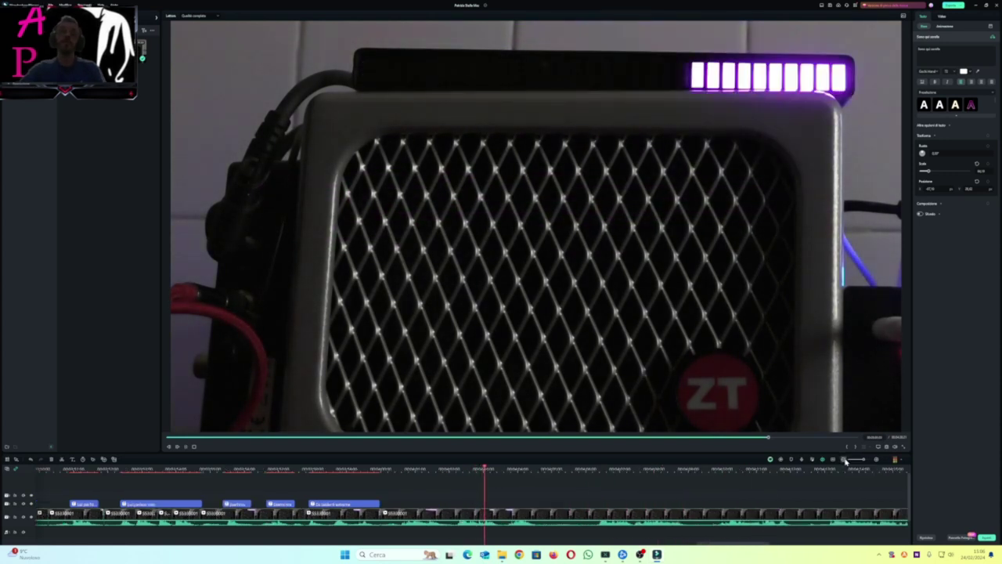
click(844, 460)
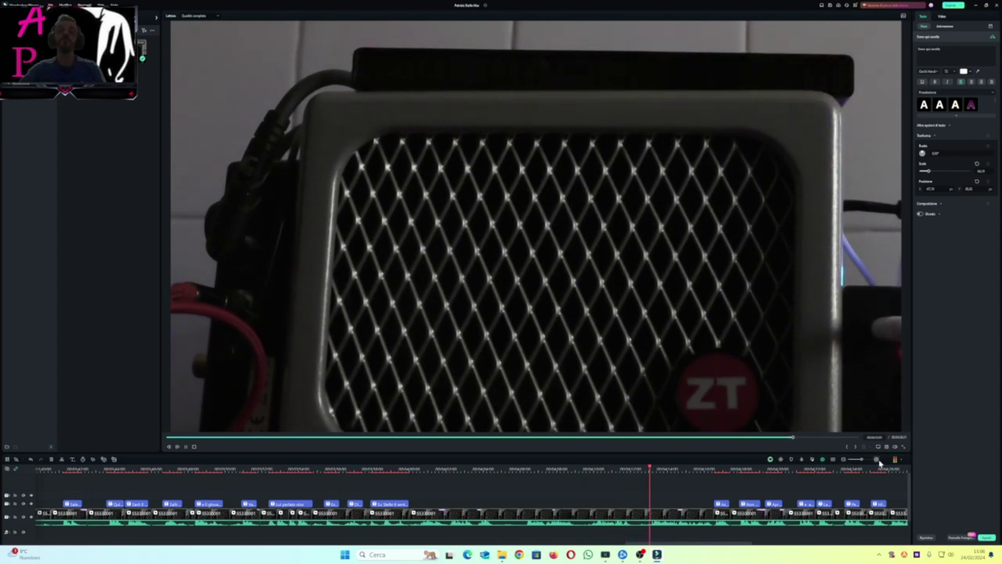
click(877, 460)
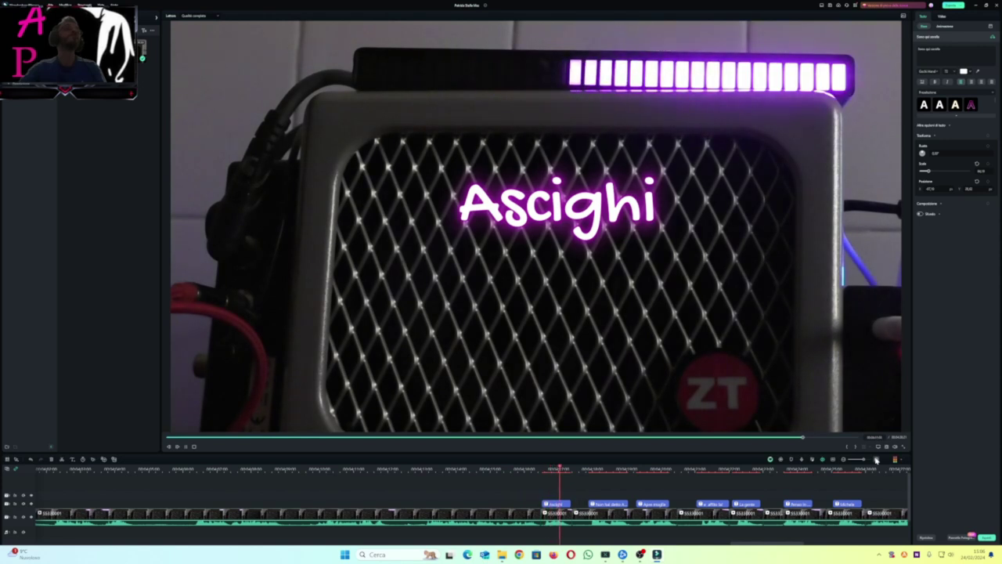
key(space)
click(541, 469)
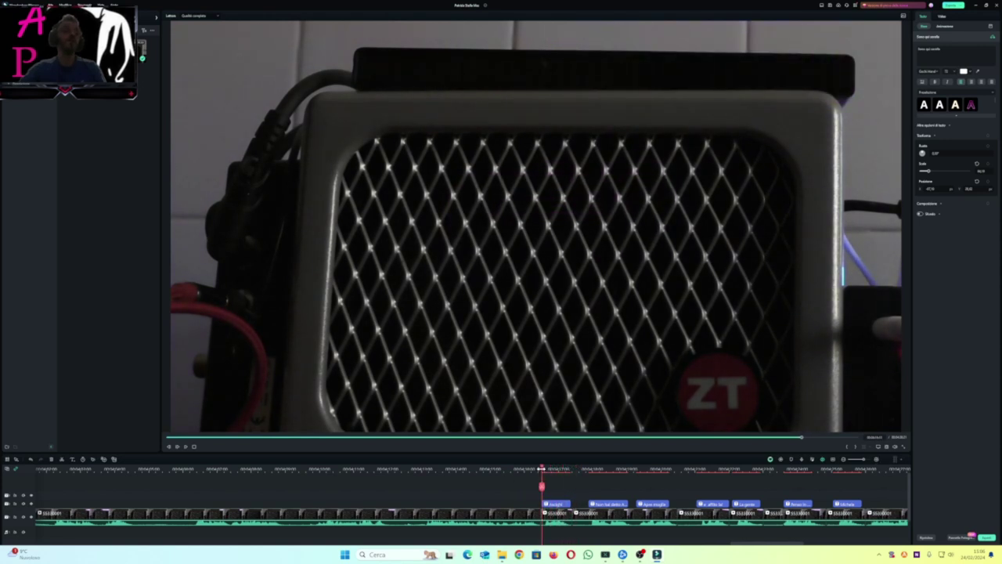
key(space)
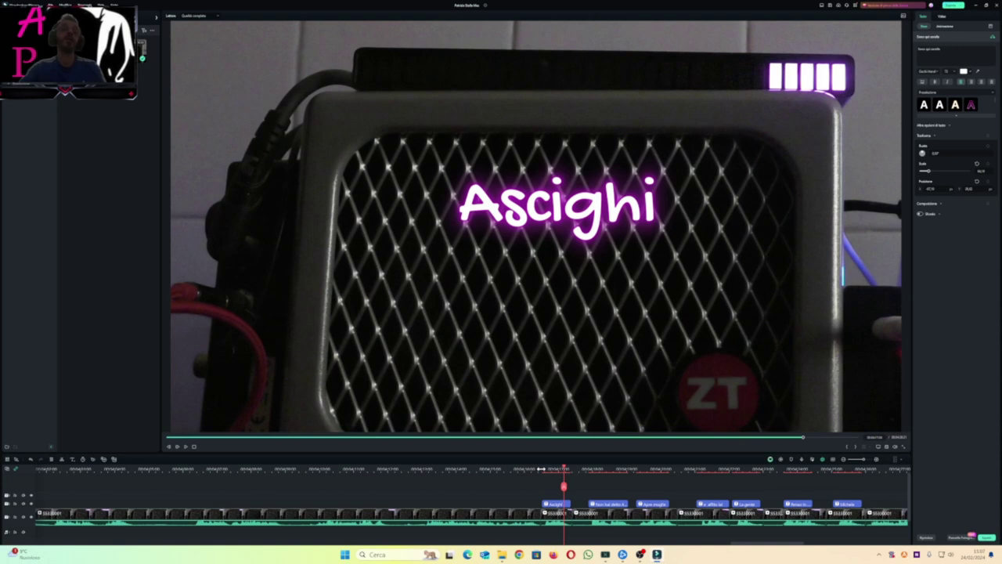
Step: Play on past "Ascighi", then replay "Non hai detto Amami" and continue through the title after it
key(space)
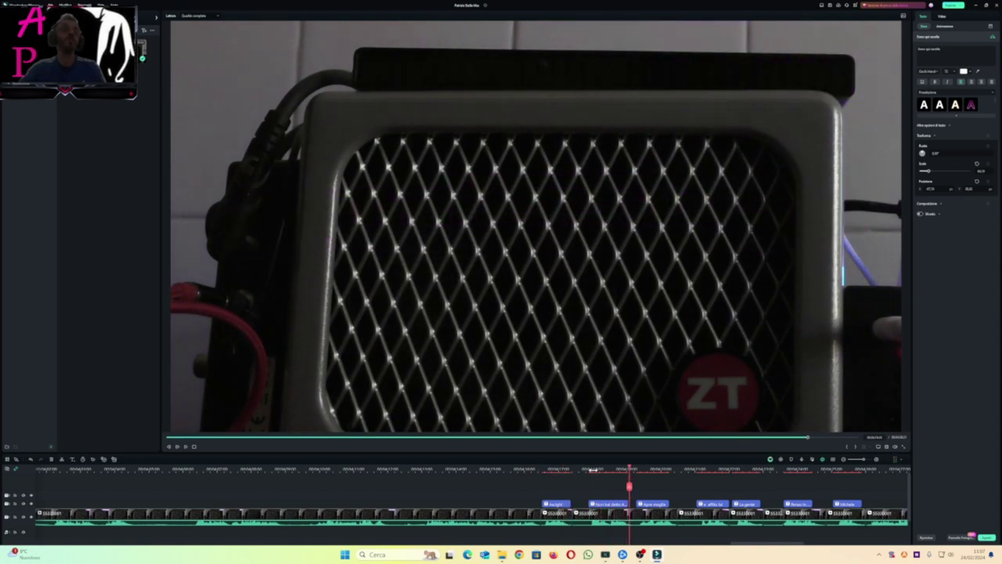
click(594, 469)
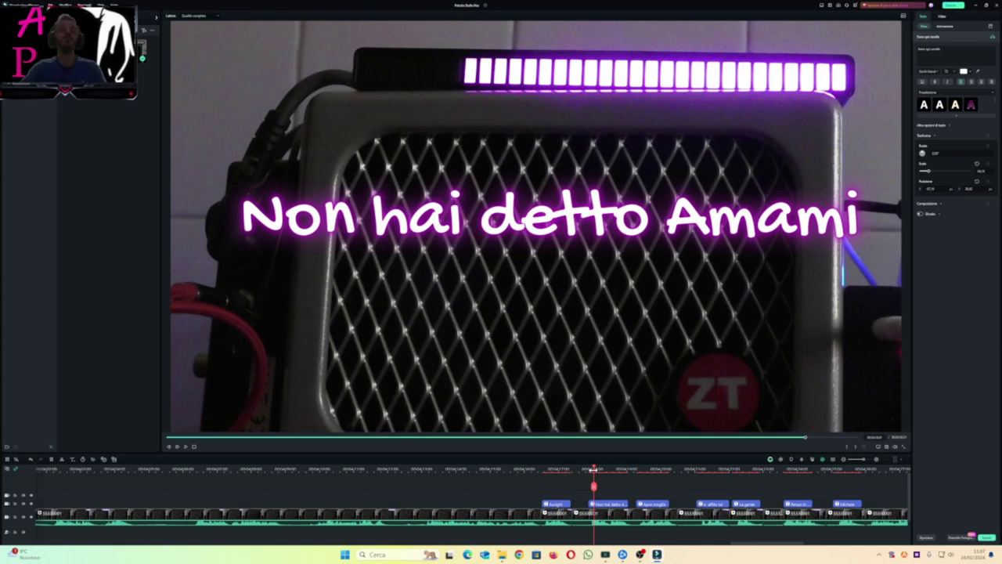
key(space)
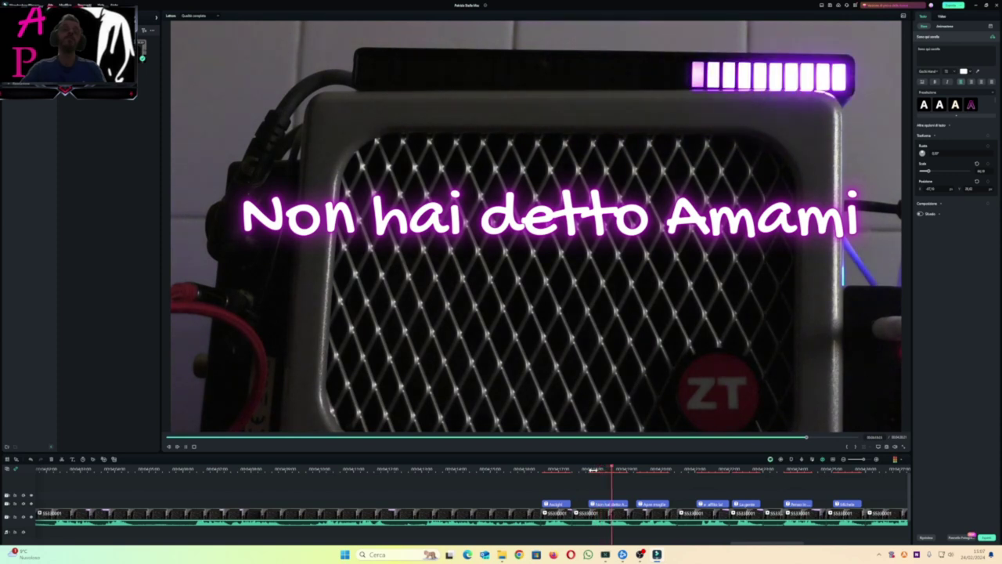
key(space)
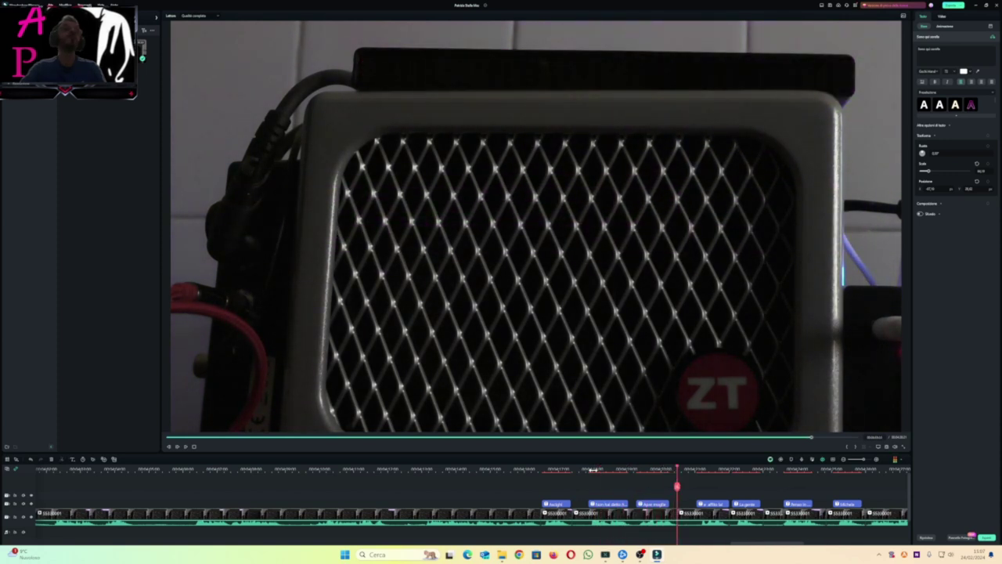
Step: Replay from just after "Non hai detto Amami" through "La gente" and "Penso in moto" to check the titles
click(630, 469)
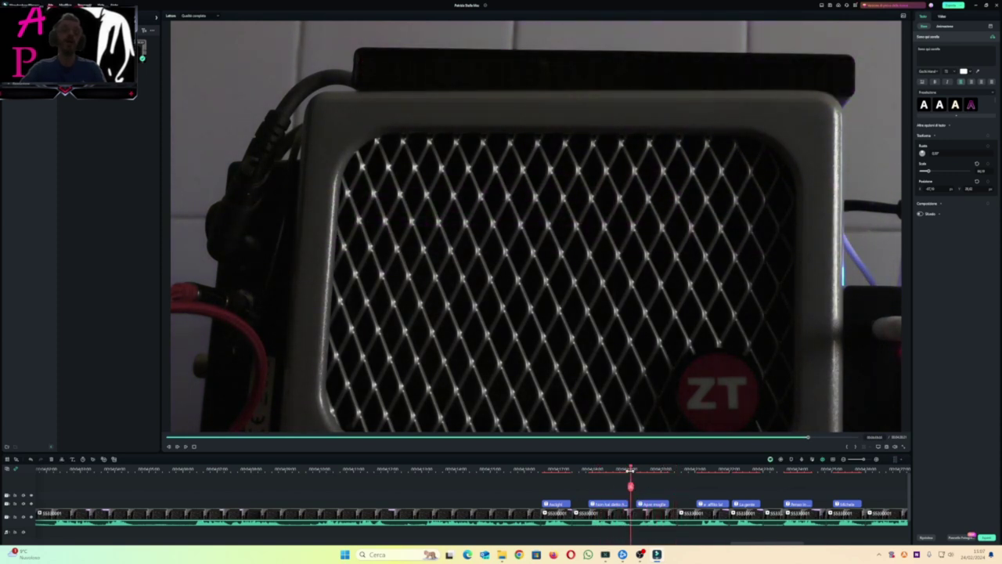
key(space)
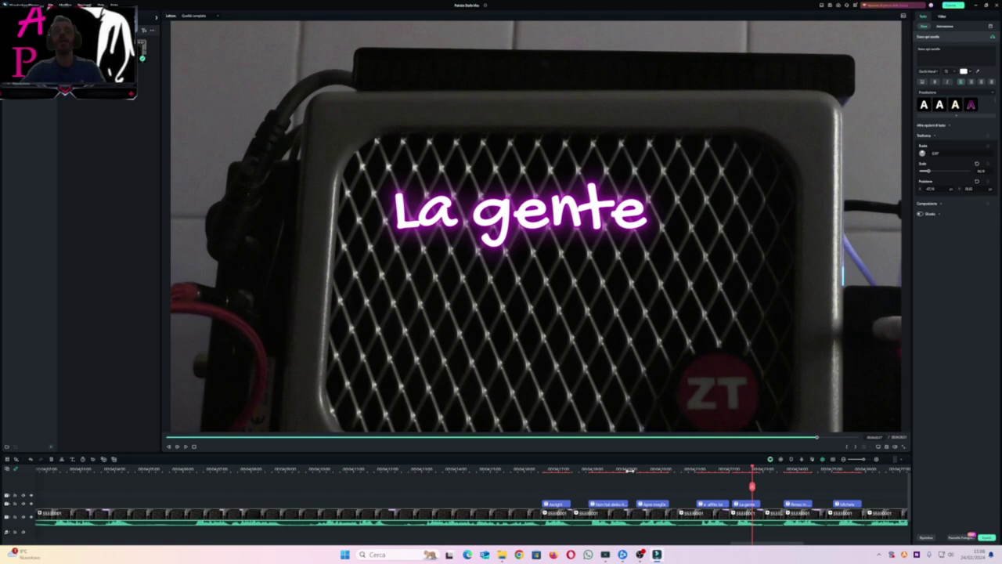
key(space)
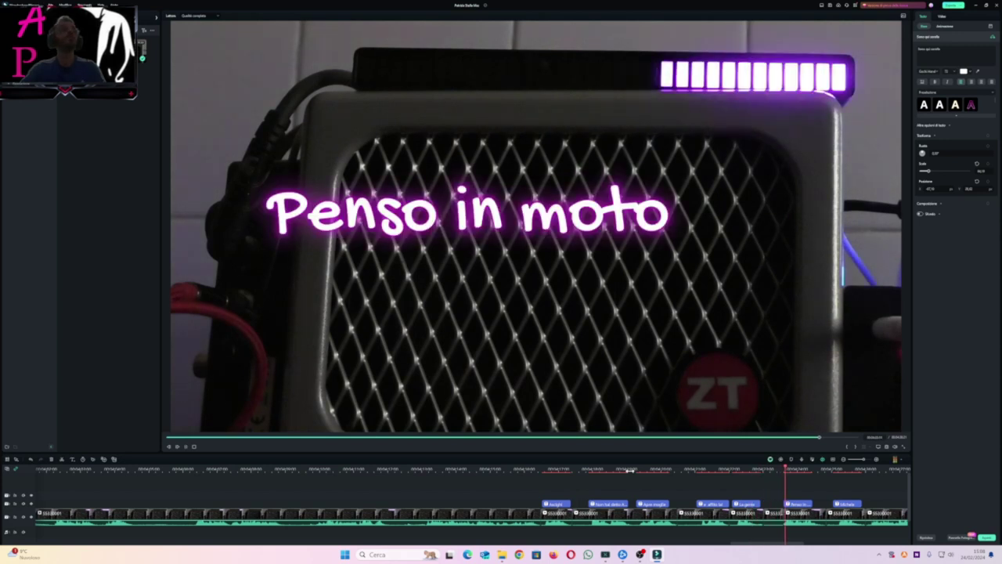
key(space)
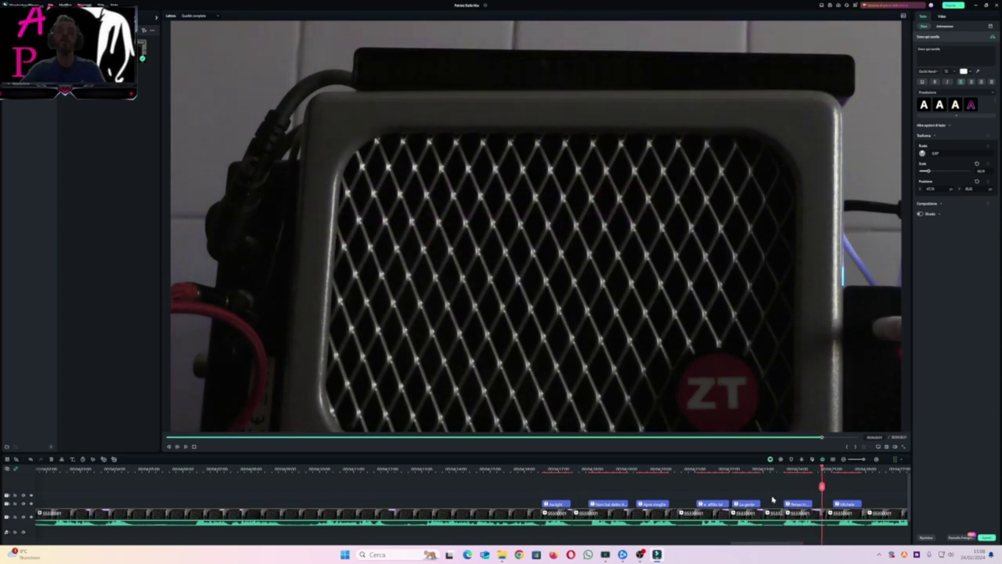
Step: Replay the "Penso in moto" title from its start and play on into the last lyric title
click(783, 467)
key(space)
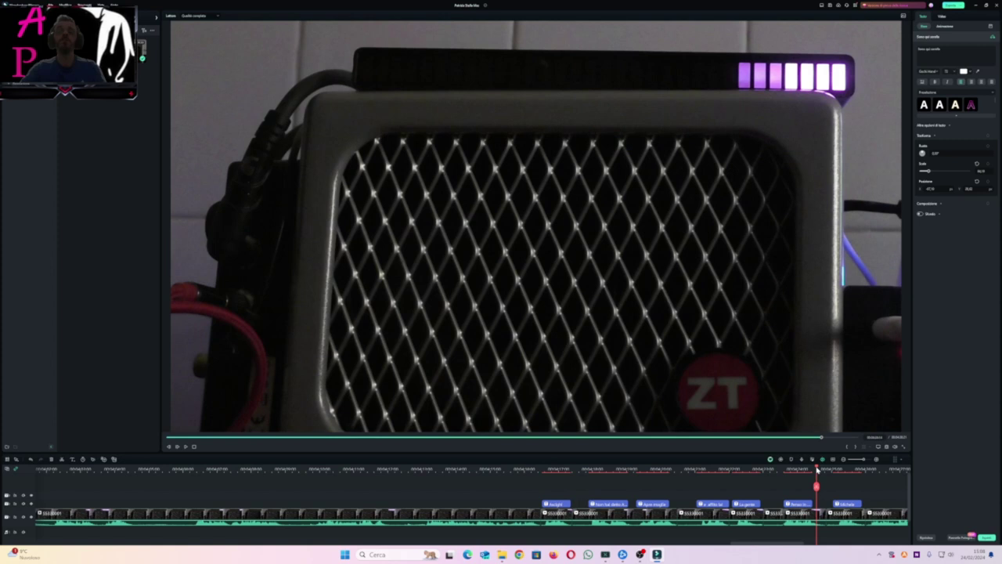
key(space)
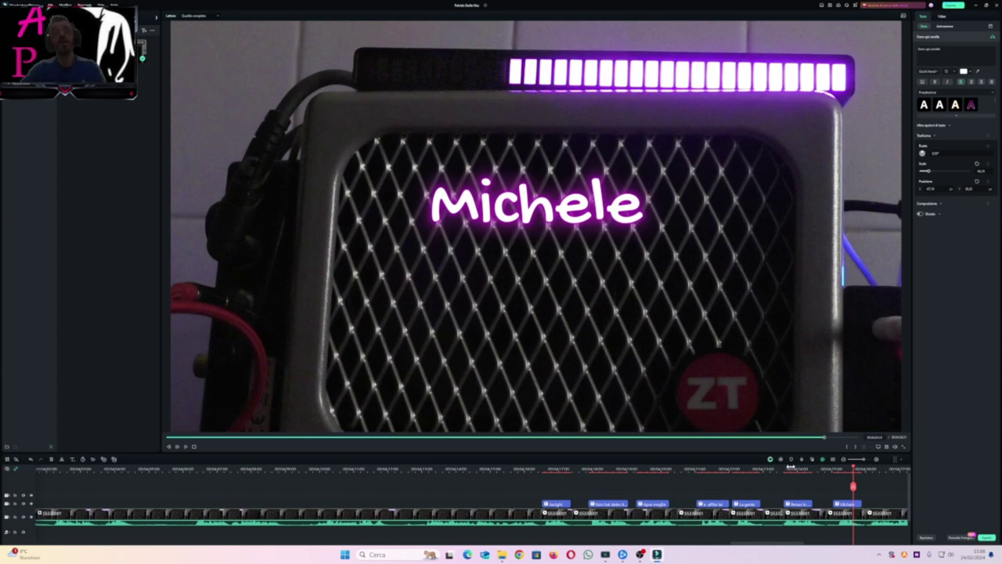
Step: Replay from the middle of "Penso in moto" past the last lyric title, and switch to OBS
click(795, 467)
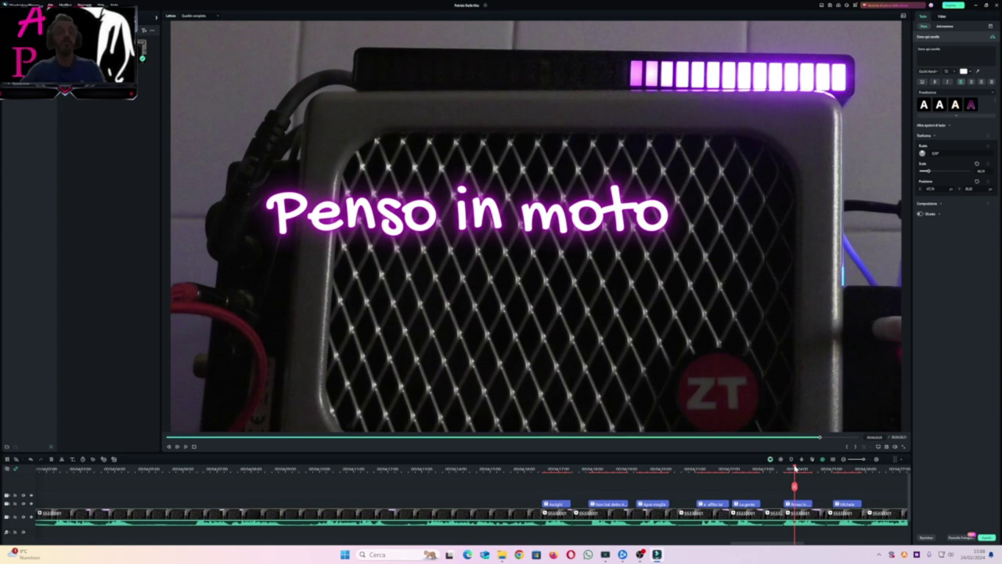
key(space)
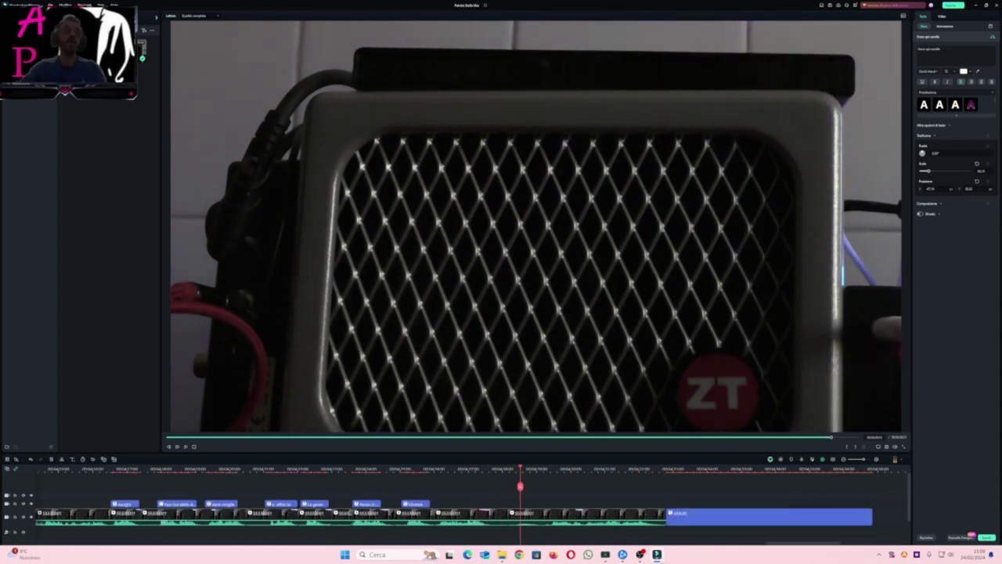
click(640, 554)
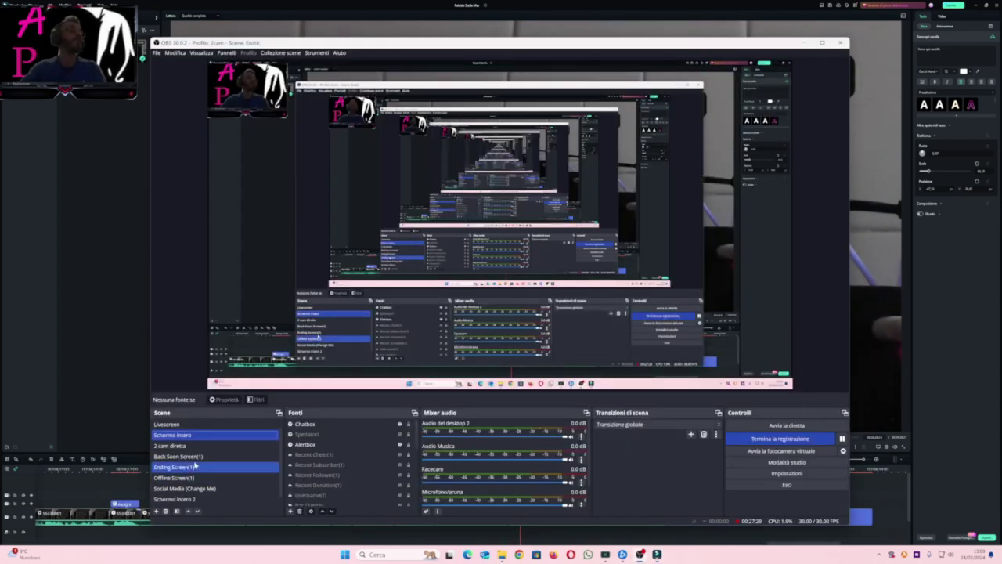